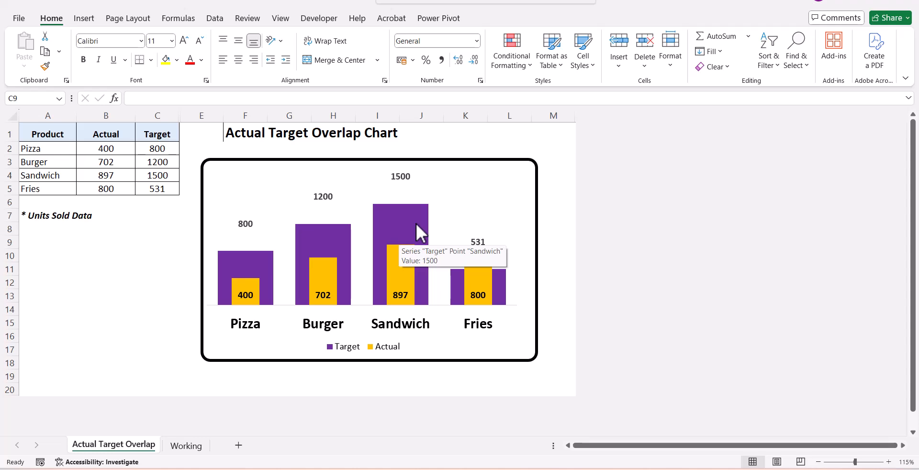
On the Working sheet, enter the header Help1 in cell D1 beside the Target column.
key(ctrl+Page_Down)
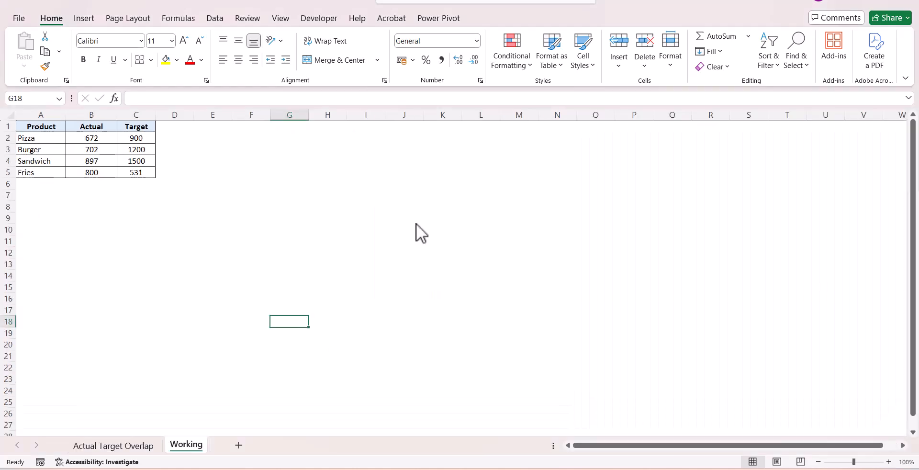
click(164, 127)
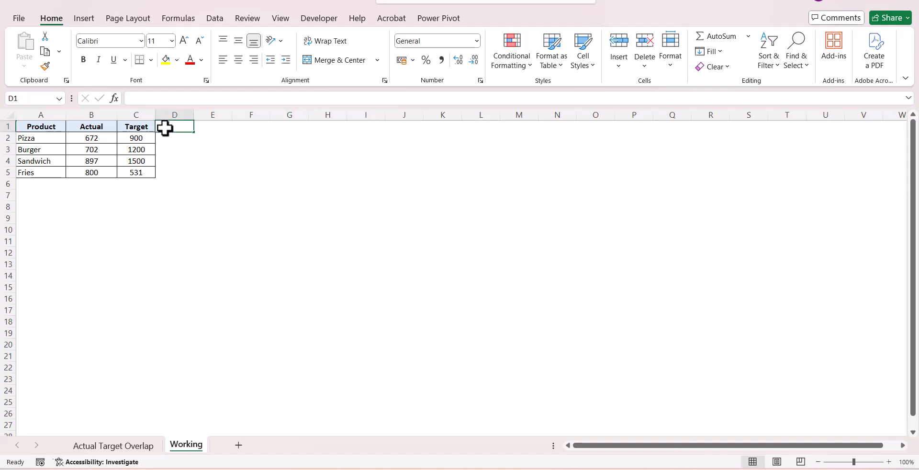
text(Help1)
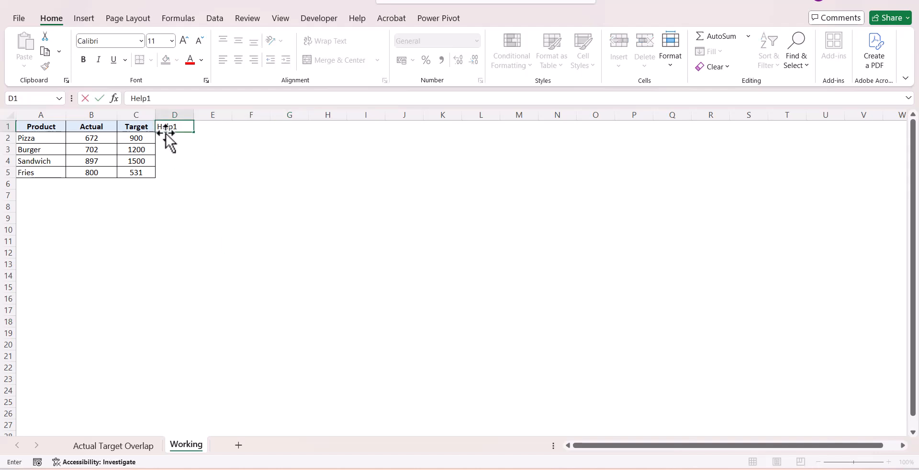
Enter the formula =C2+250 in D2, fill it down to D5 and centre the values.
click(168, 139)
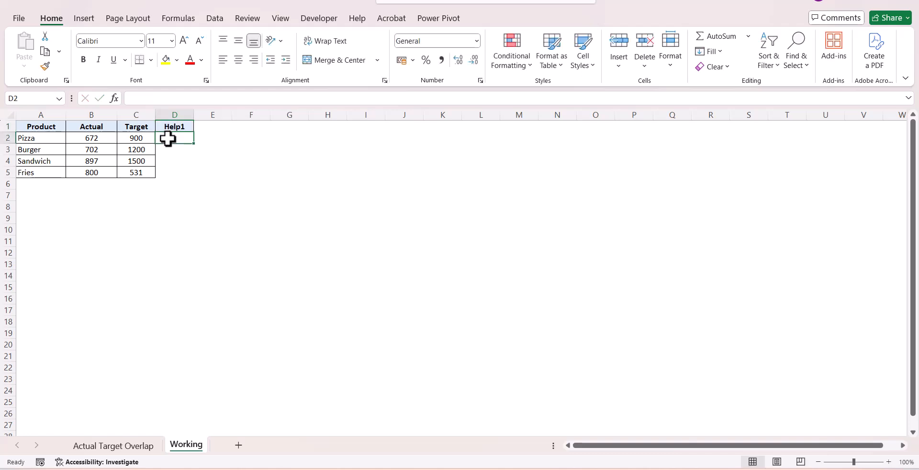
text(=)
click(144, 138)
text(+250)
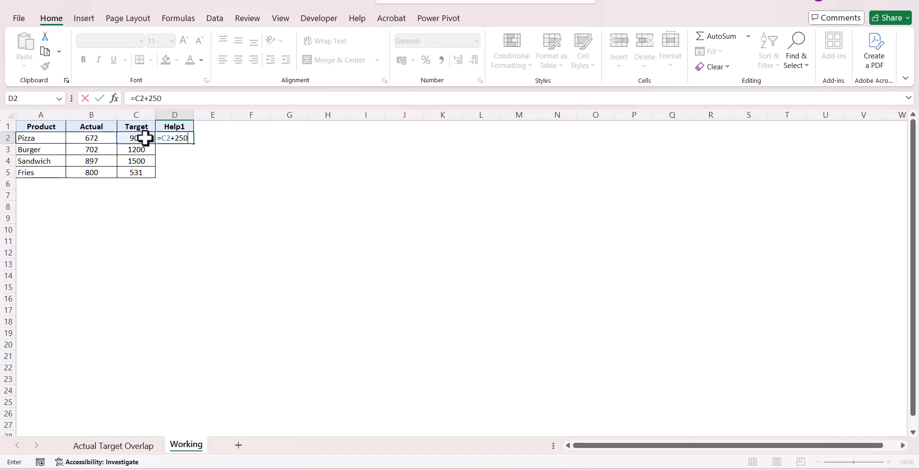
key(ctrl+Return)
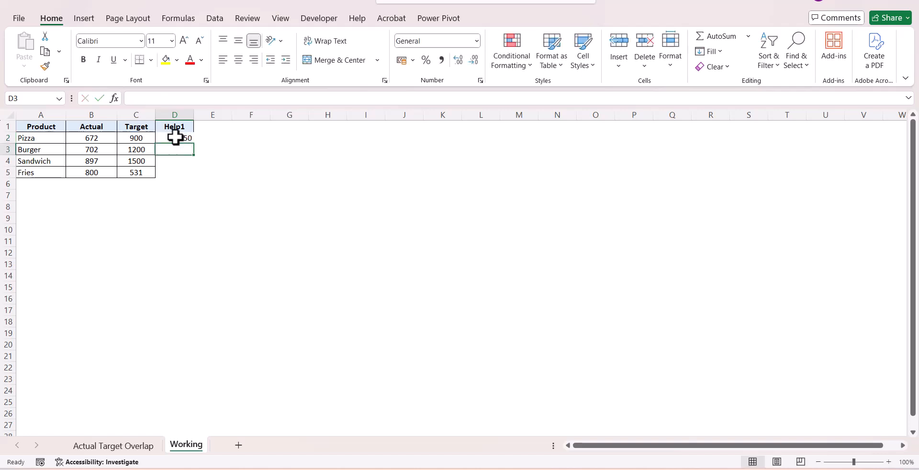
drag(194, 143, 194, 177)
click(235, 59)
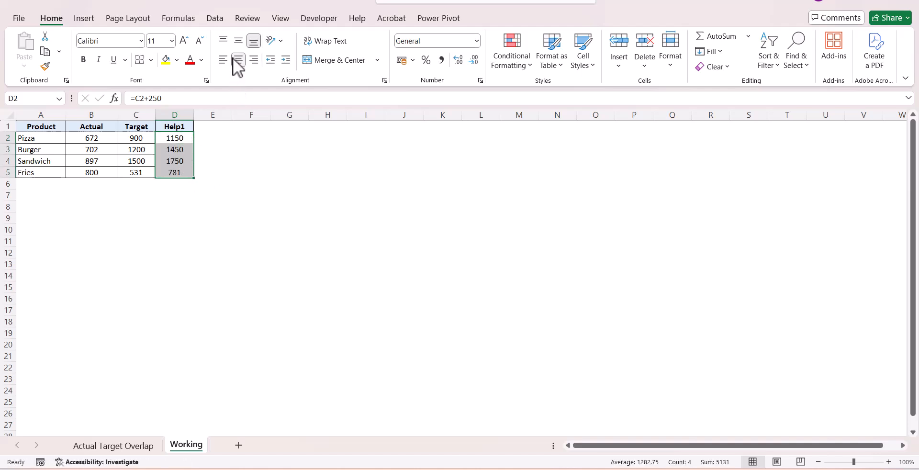
click(269, 161)
Insert a 2-D clustered column chart from A1:C5 and move it closer to the data table.
drag(36, 125, 151, 170)
click(85, 18)
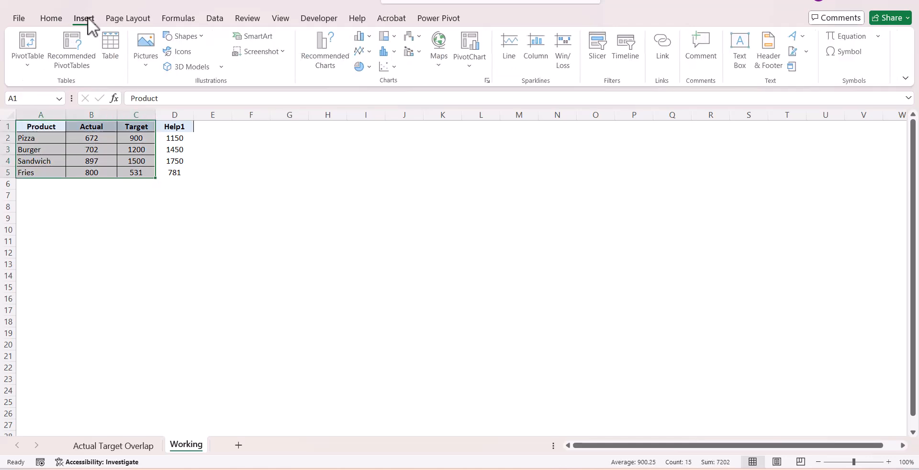
click(364, 37)
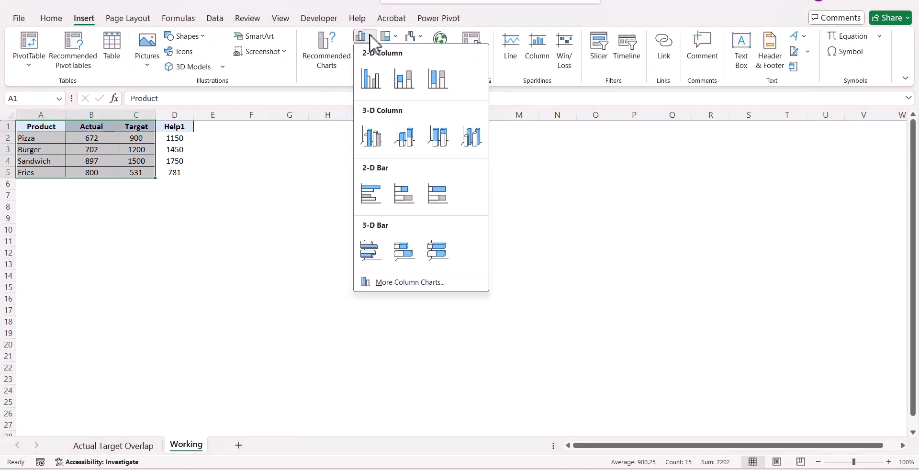
click(375, 85)
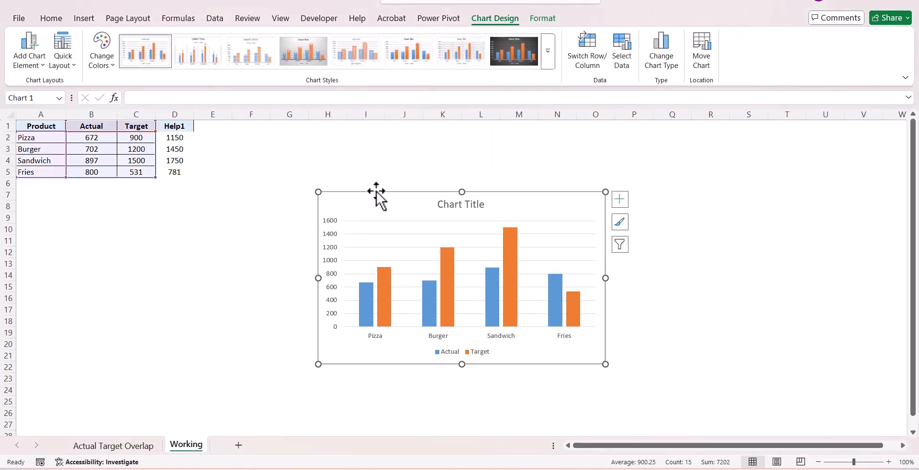
drag(376, 195, 290, 154)
Delete the chart's vertical axis, gridlines and title.
click(250, 241)
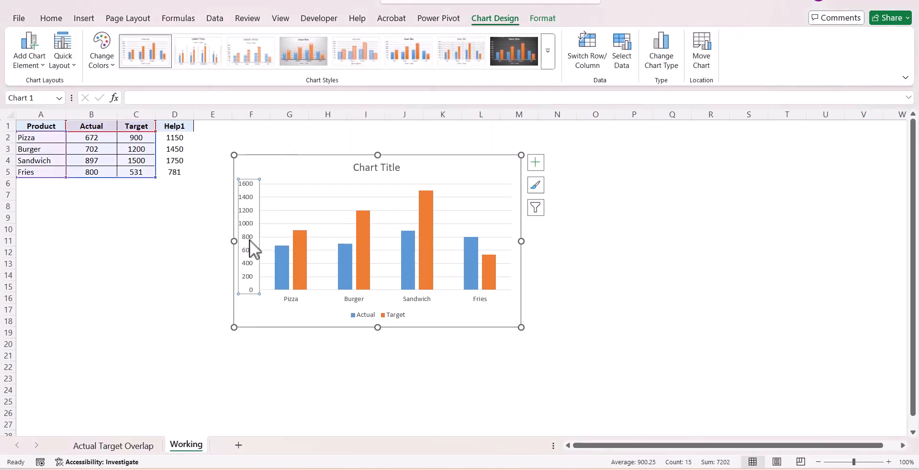
key(Delete)
click(273, 210)
key(Delete)
click(375, 168)
key(Delete)
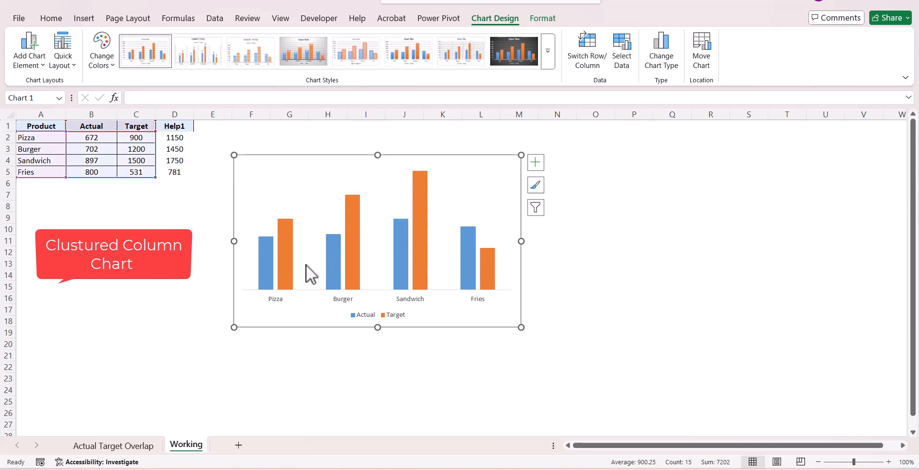
Fill the Actual series columns with the golden-orange standard colour.
right_click(269, 271)
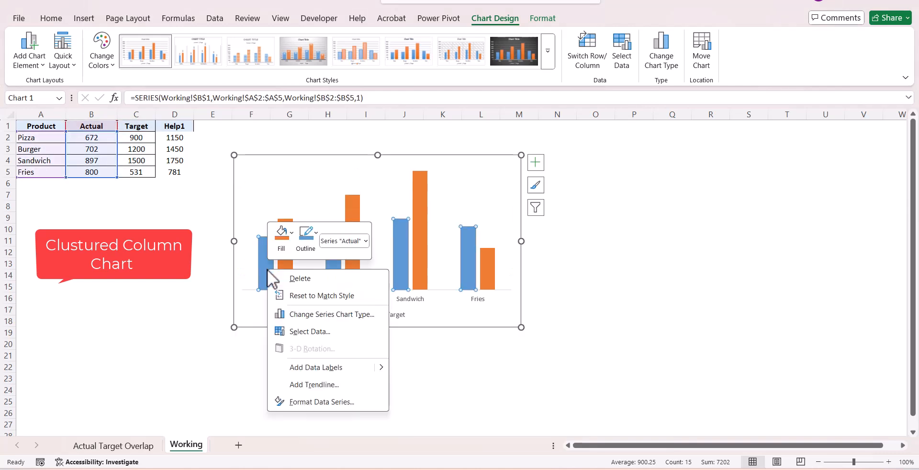
click(313, 402)
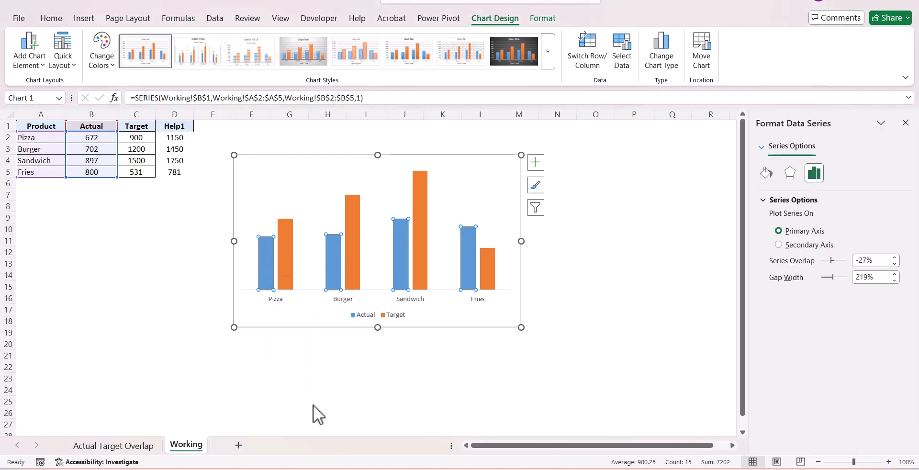
click(762, 174)
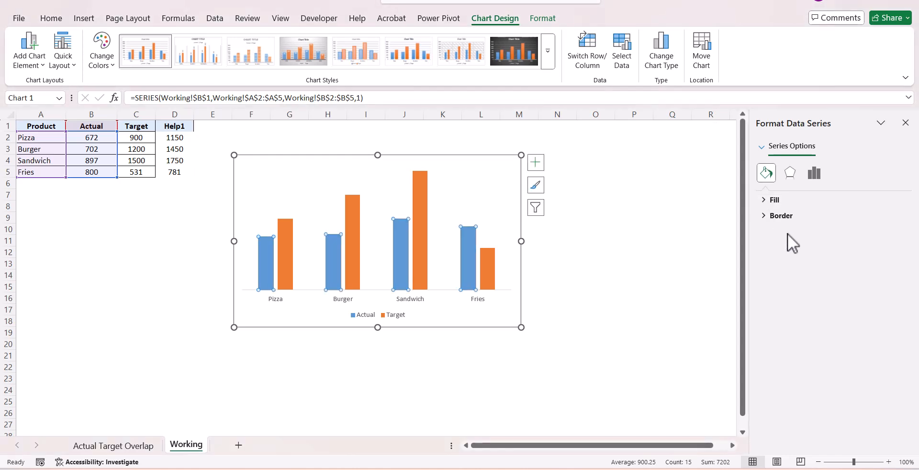
click(763, 200)
click(889, 327)
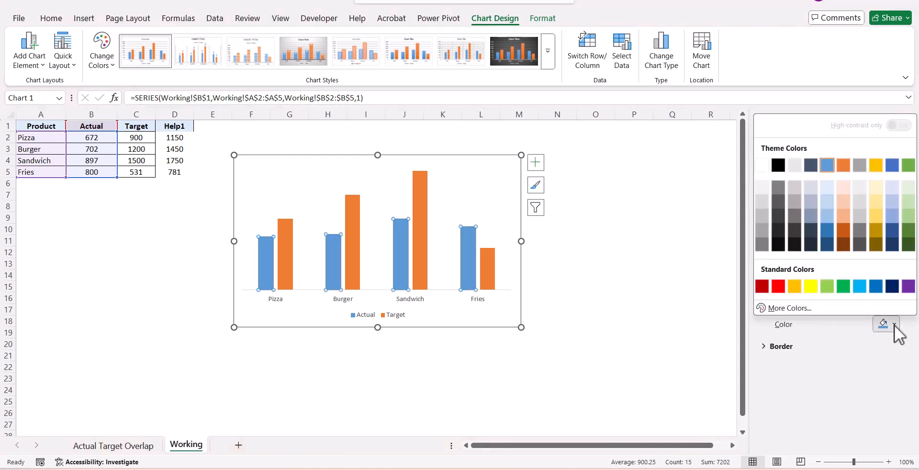
click(795, 286)
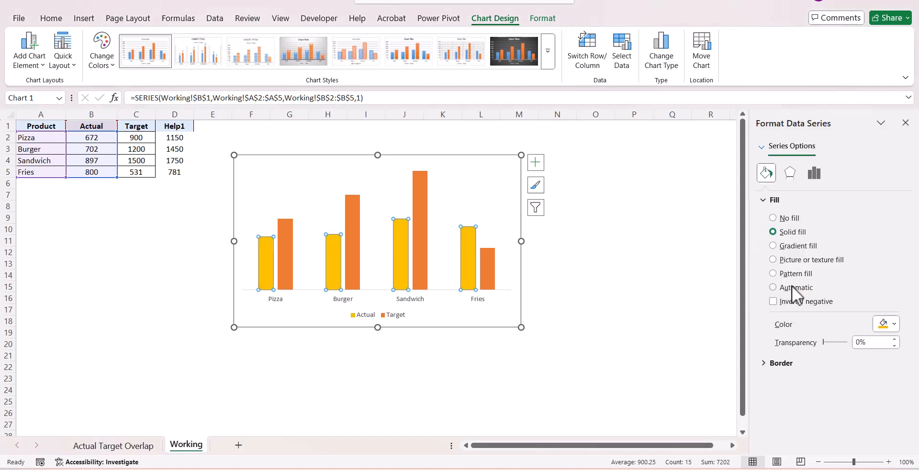
Fill the Target series columns with the standard purple colour.
click(351, 215)
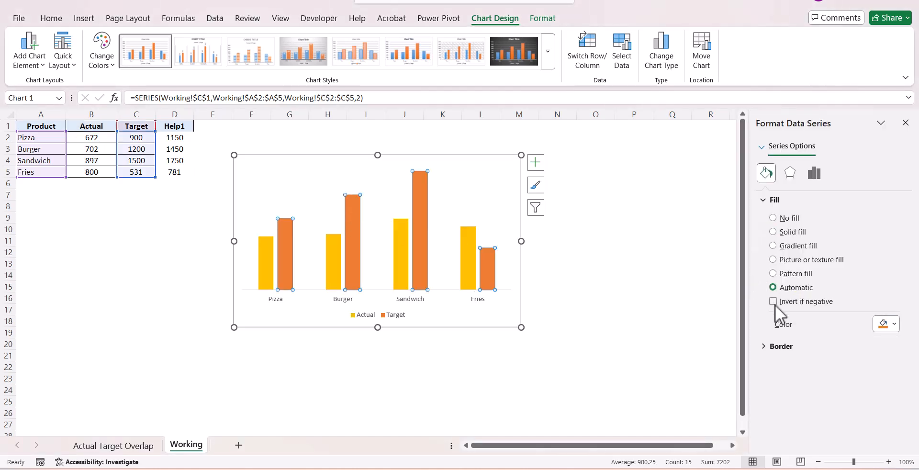
click(895, 324)
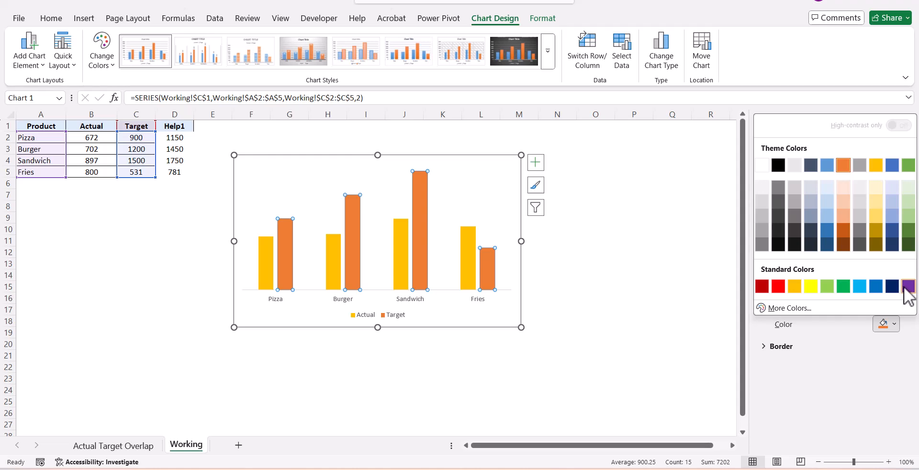
click(909, 286)
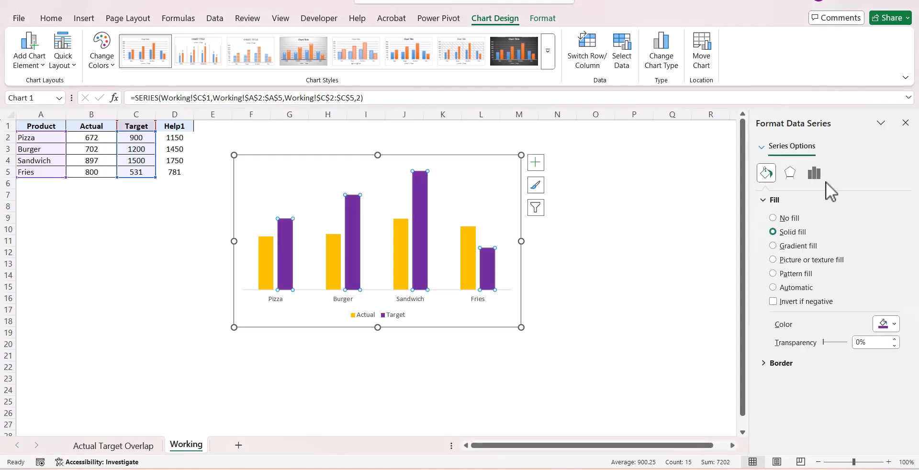
Widen the chart's columns by setting the gap width to 40%.
click(815, 173)
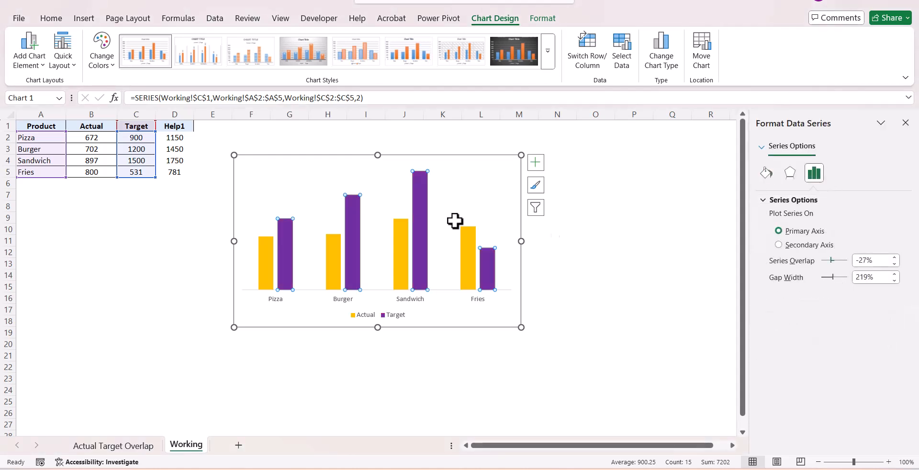
click(420, 193)
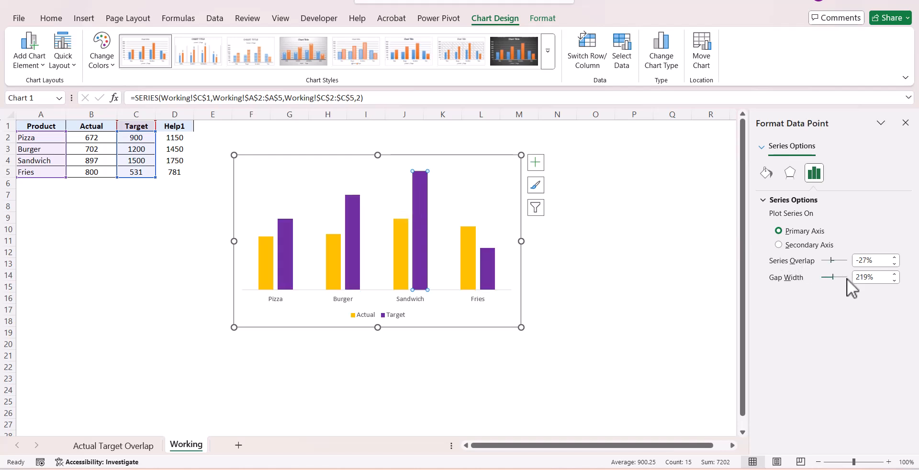
drag(833, 278, 823, 280)
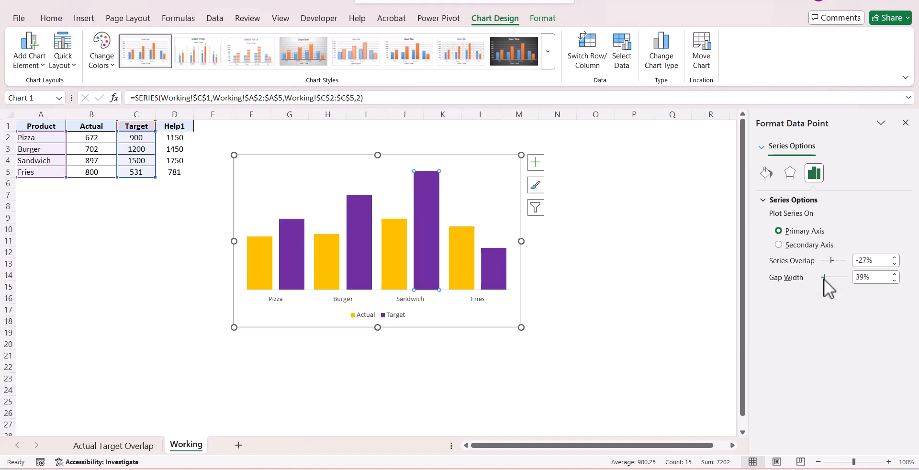
drag(824, 280, 824, 279)
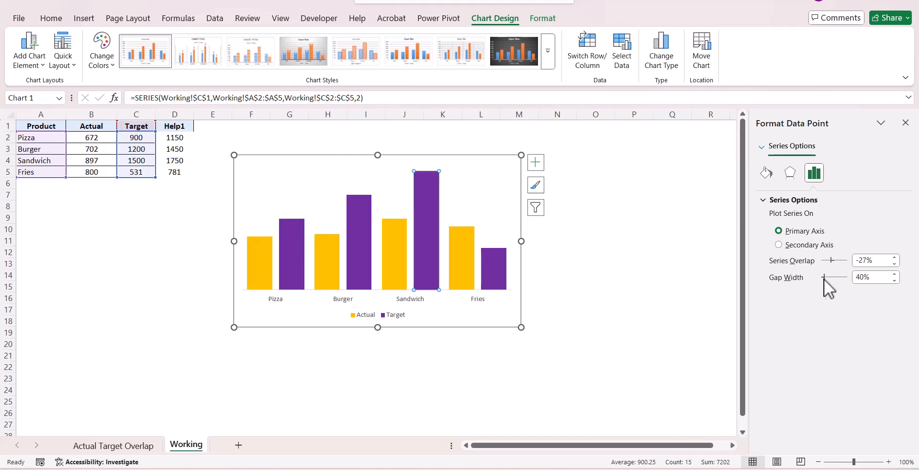
Change the chart to a custom combination with the Actual series plotted on the secondary axis.
click(662, 50)
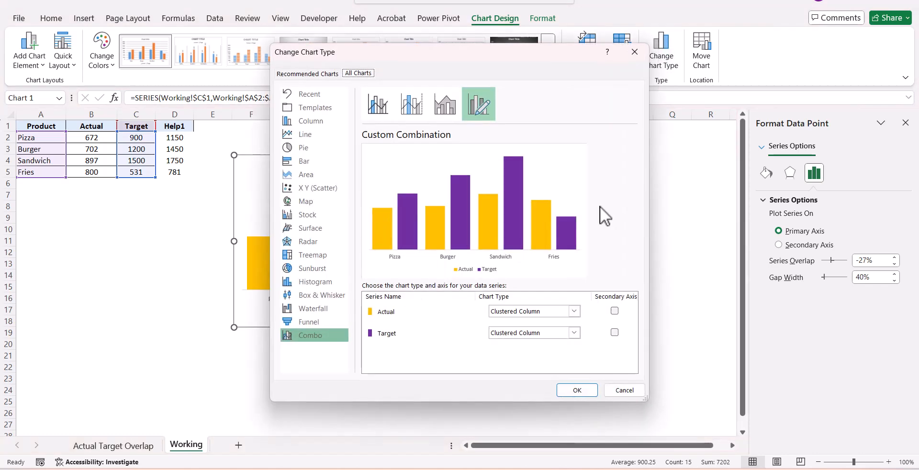
click(615, 311)
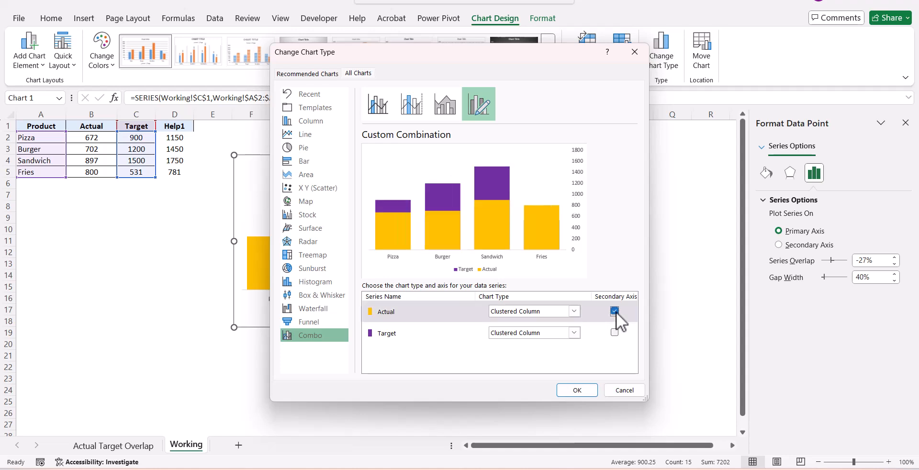
click(576, 391)
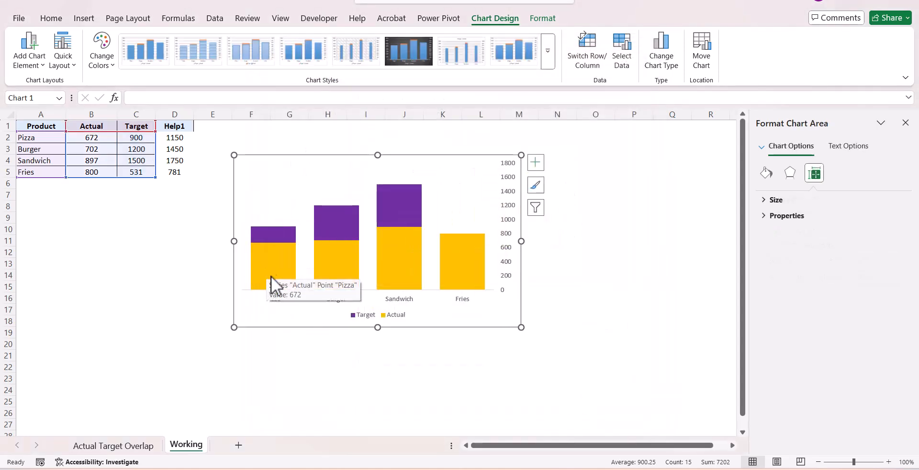
Set the Actual series' gap width to 131% so its columns are narrower than the Target columns.
mouse_move(270, 230)
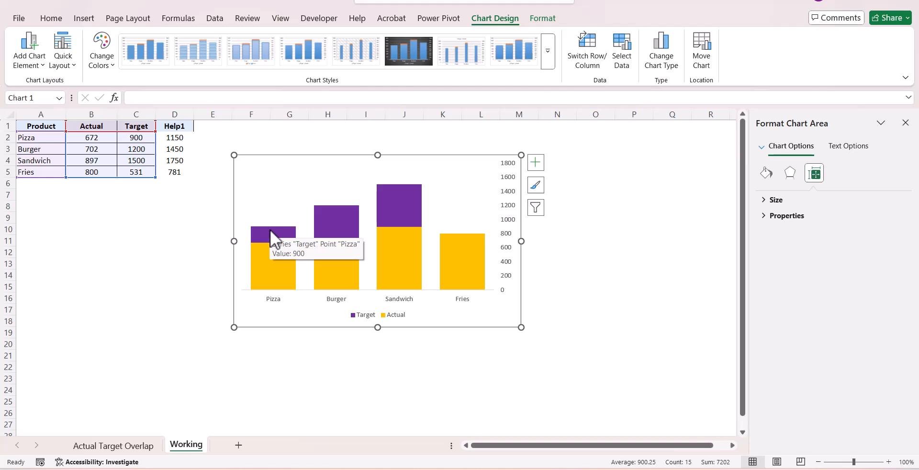
click(275, 263)
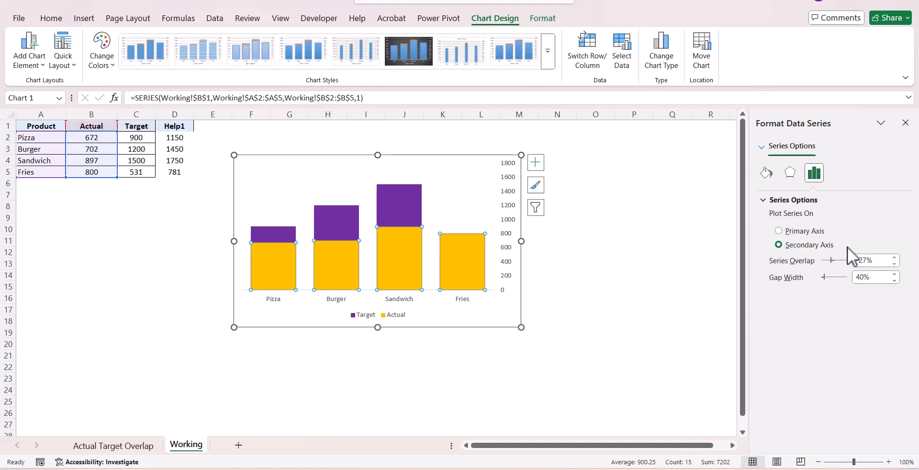
mouse_move(825, 277)
mouse_down()
mouse_move(835, 287)
mouse_move(830, 278)
mouse_up()
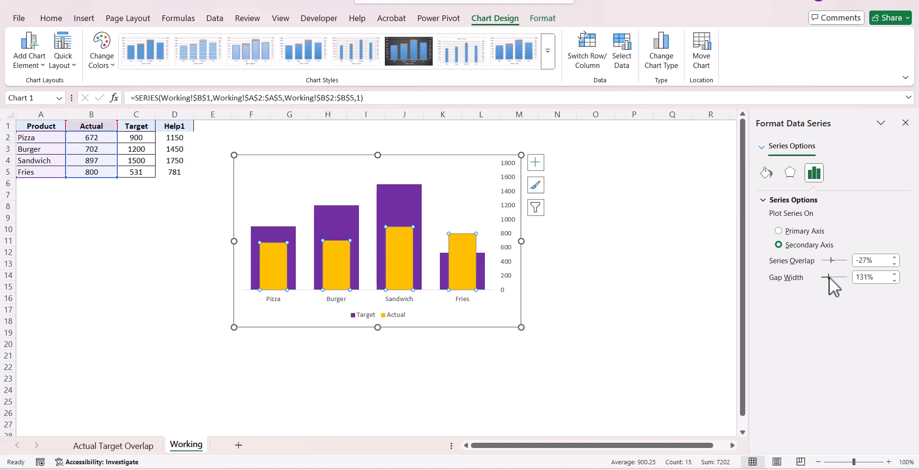
Format the product names on the horizontal axis in automatic black, bold, font size 16.
click(410, 301)
click(58, 18)
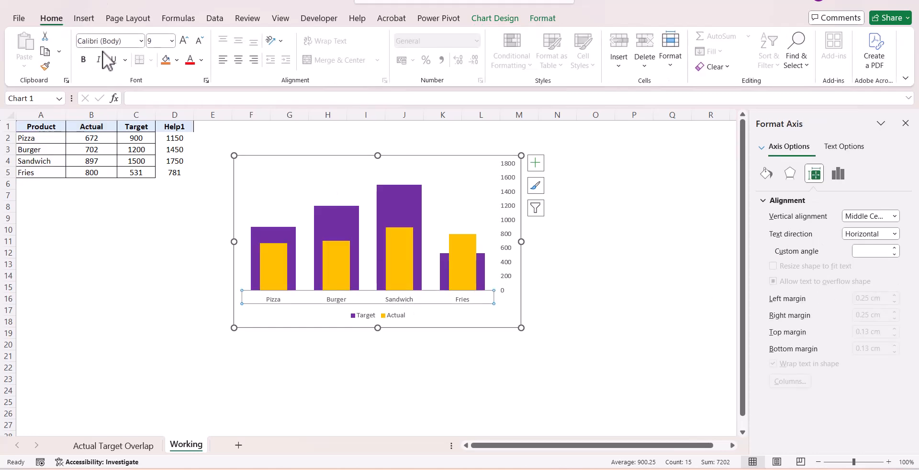
click(198, 58)
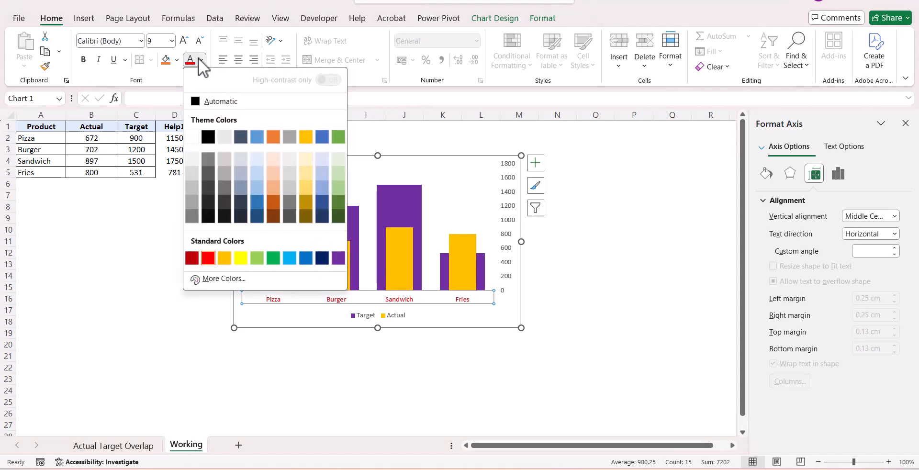
click(195, 102)
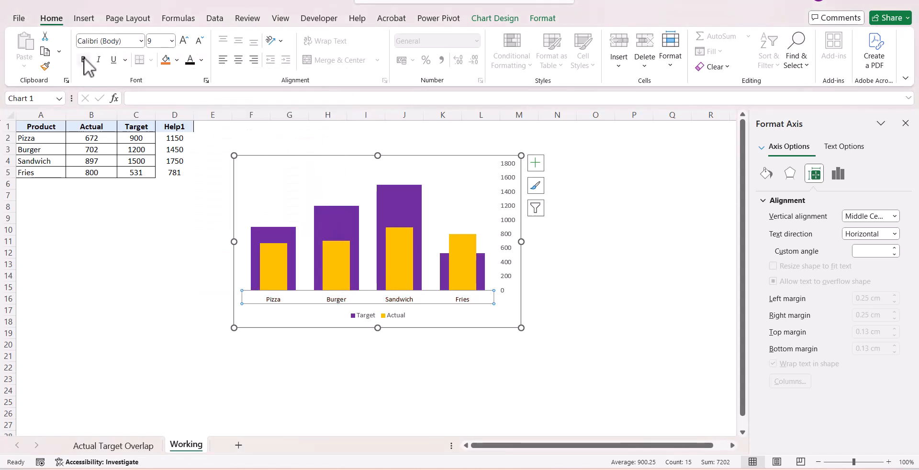
click(83, 58)
click(186, 40)
click(186, 40)
click(187, 40)
click(187, 40)
click(186, 40)
click(187, 40)
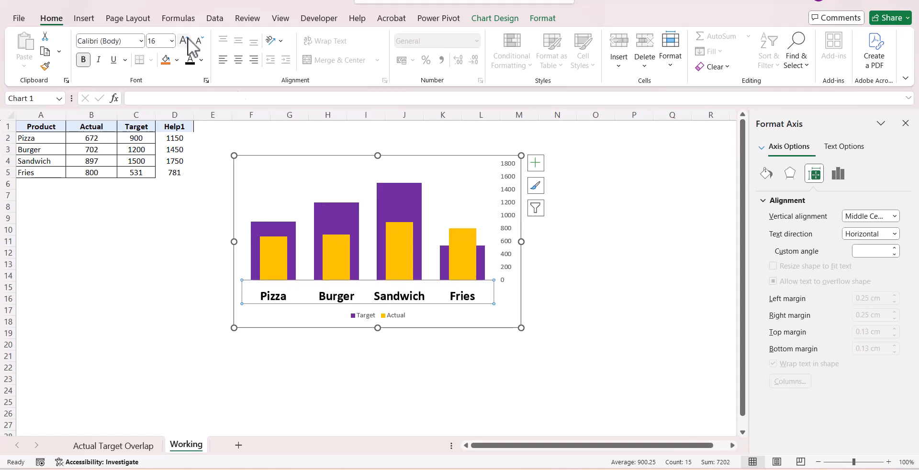
click(514, 210)
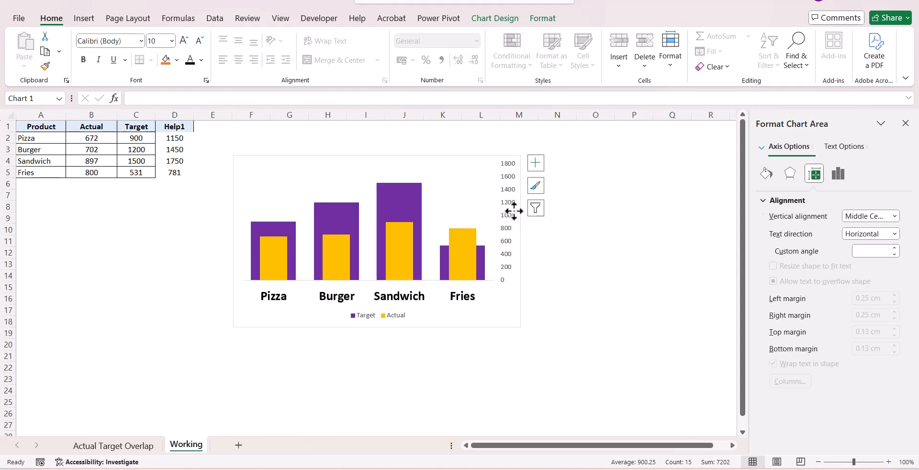
Delete the chart's vertical value axis and add data labels to the Actual series.
key(Delete)
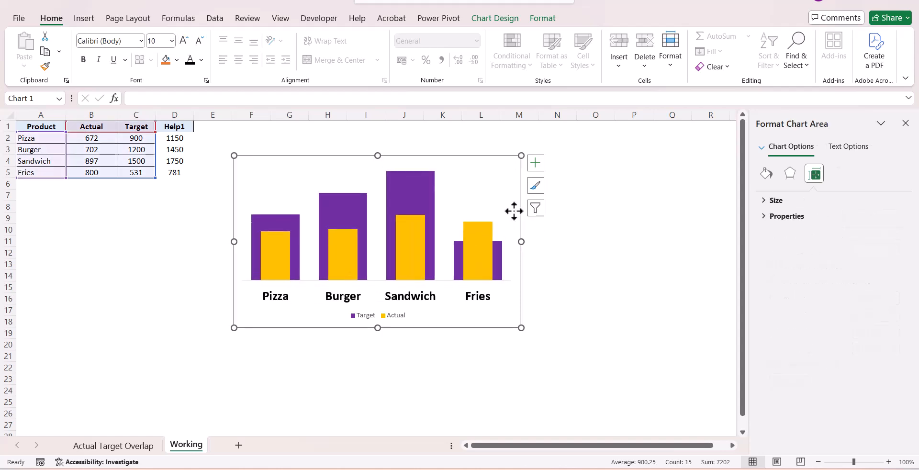
click(481, 245)
right_click(481, 245)
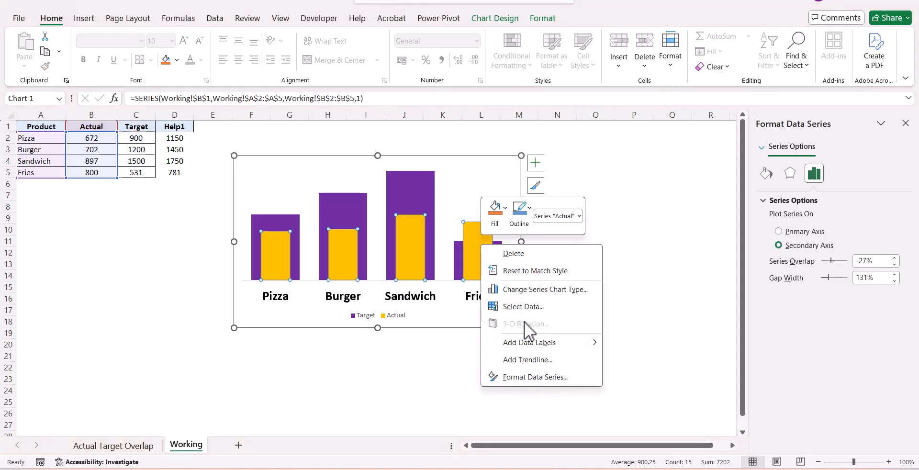
click(530, 343)
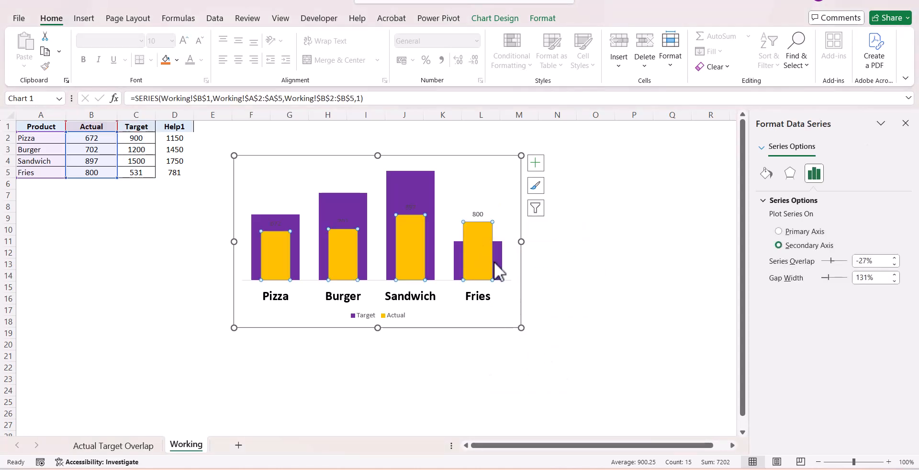
Set the label position of the Actual series' data labels to Inside Base.
click(479, 214)
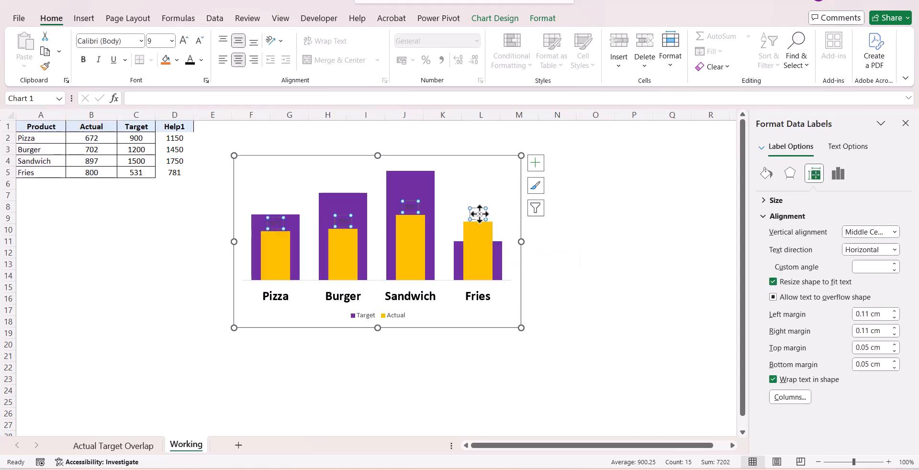
right_click(479, 214)
click(516, 366)
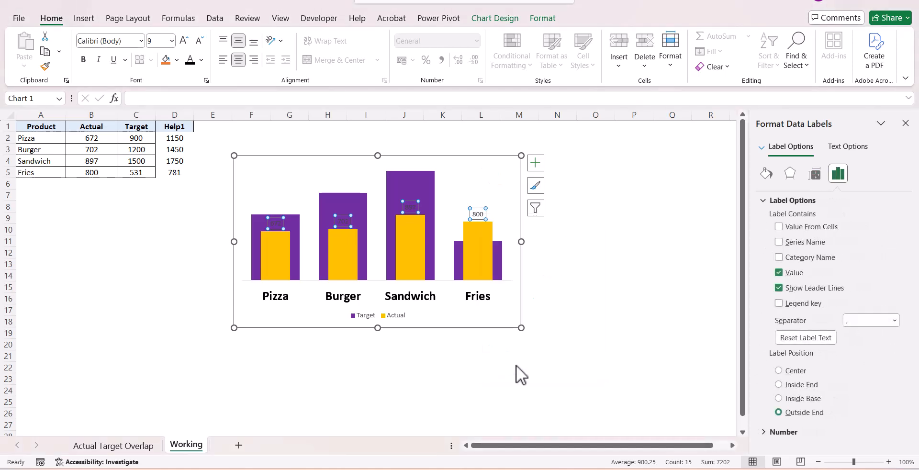
click(779, 398)
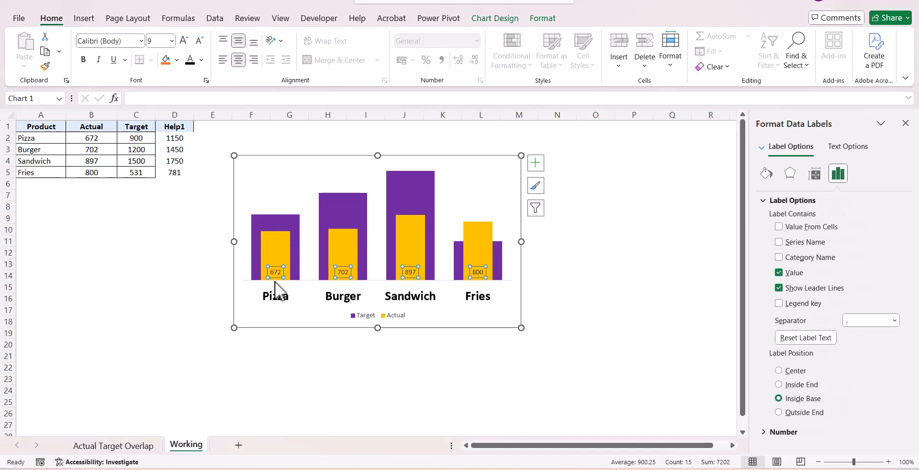
Format the Actual data labels in bold, font size 11 and black.
click(84, 61)
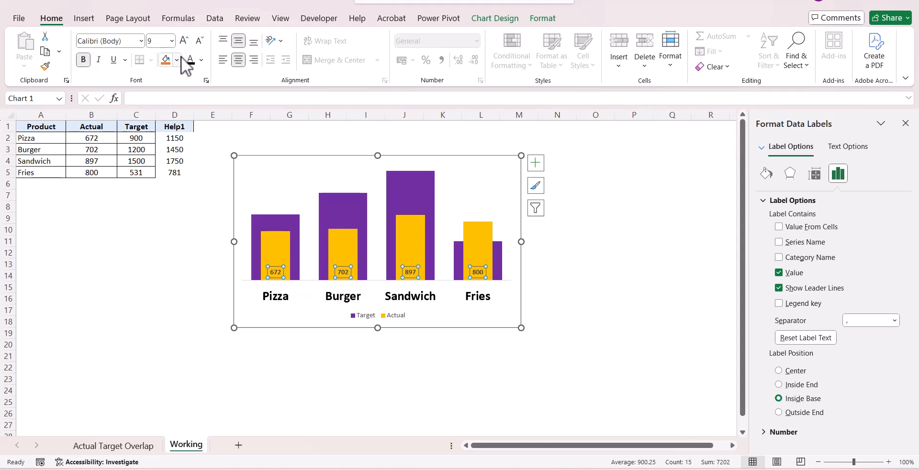
click(184, 41)
click(184, 41)
click(184, 42)
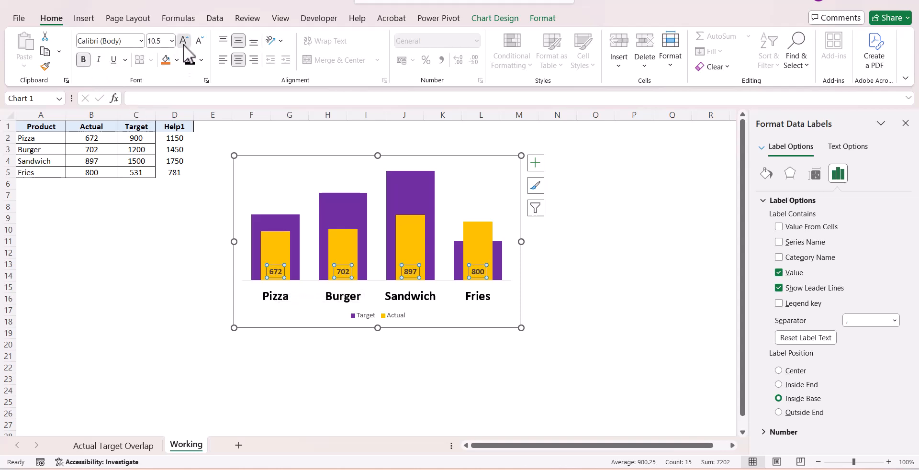
click(203, 61)
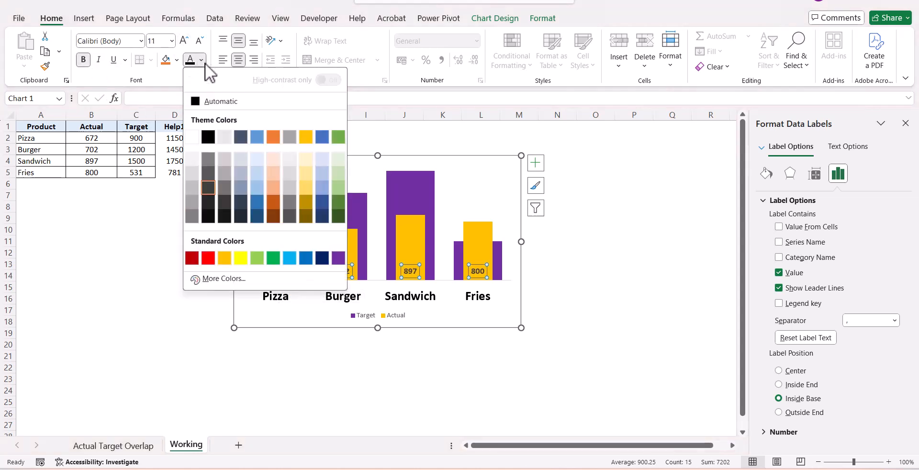
click(207, 138)
click(707, 307)
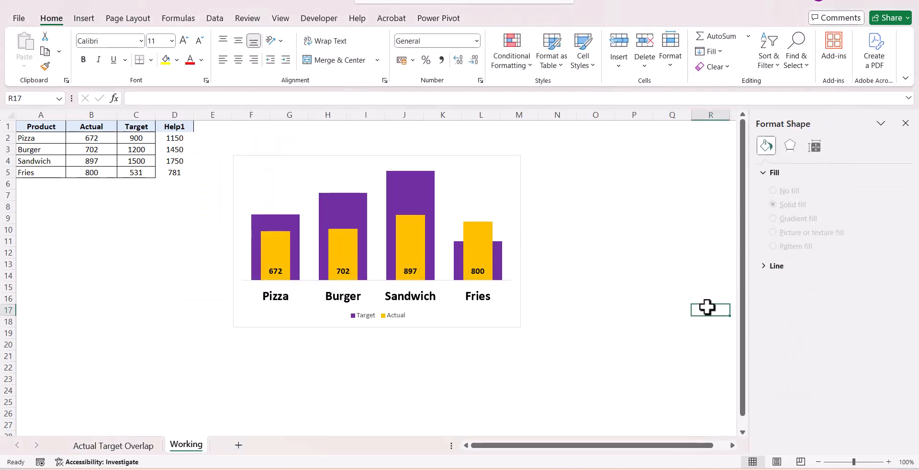
right_click(421, 197)
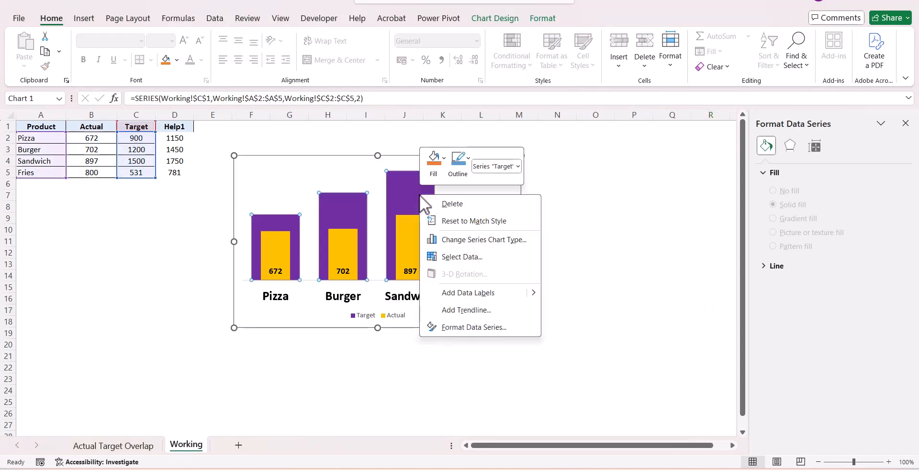
click(470, 292)
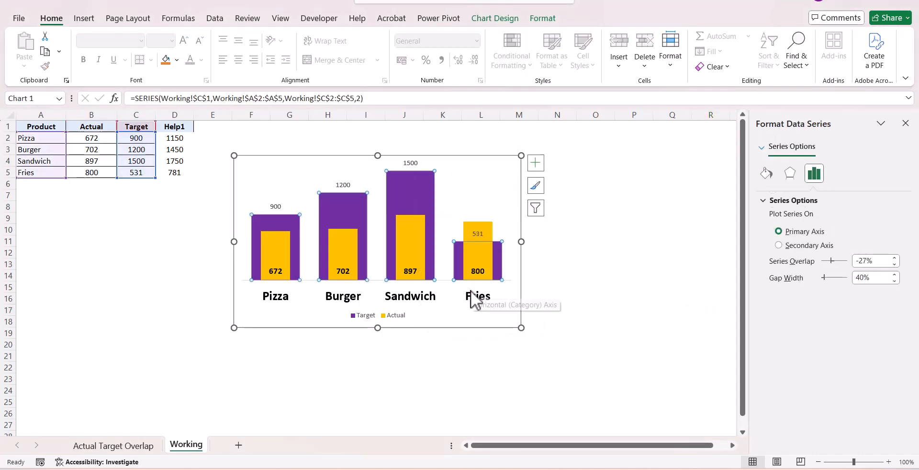
click(594, 309)
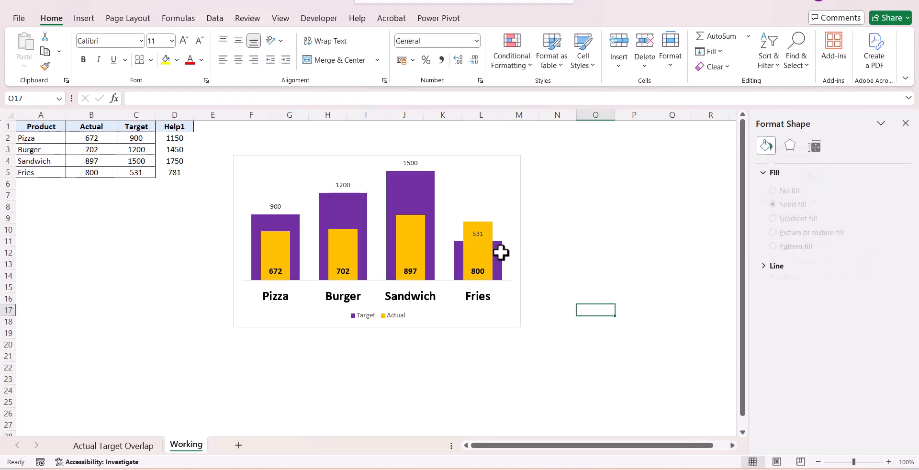
click(478, 234)
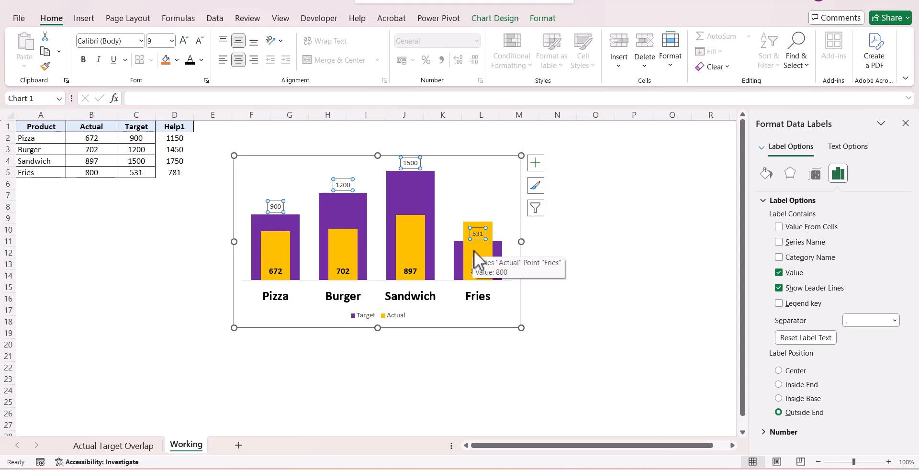
key(Delete)
Add a chart series named from the Help1 header in D1 with the values in D2:D5.
click(416, 200)
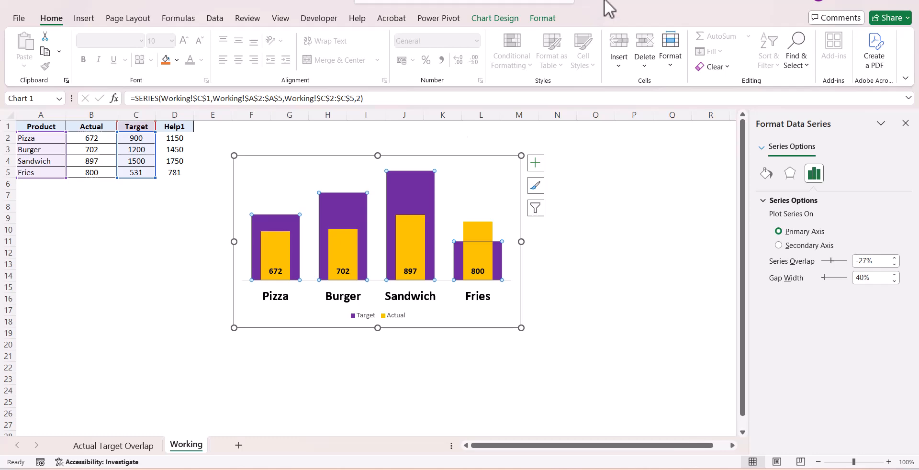
click(482, 17)
click(622, 45)
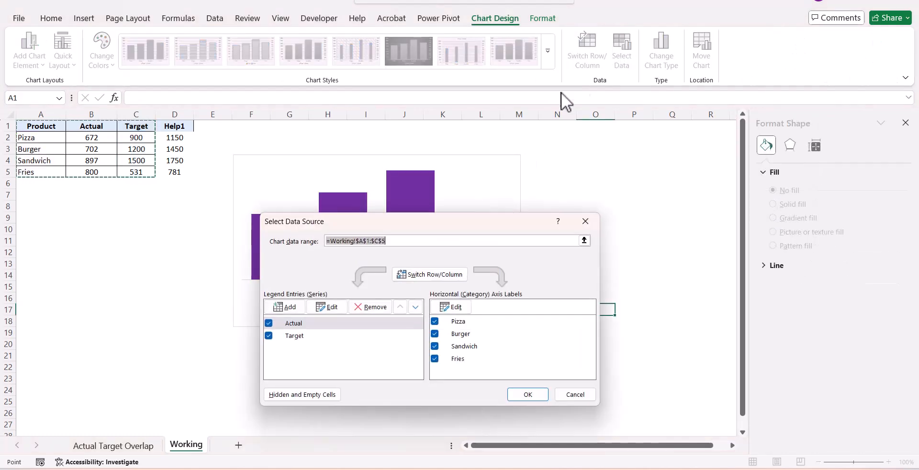
click(296, 309)
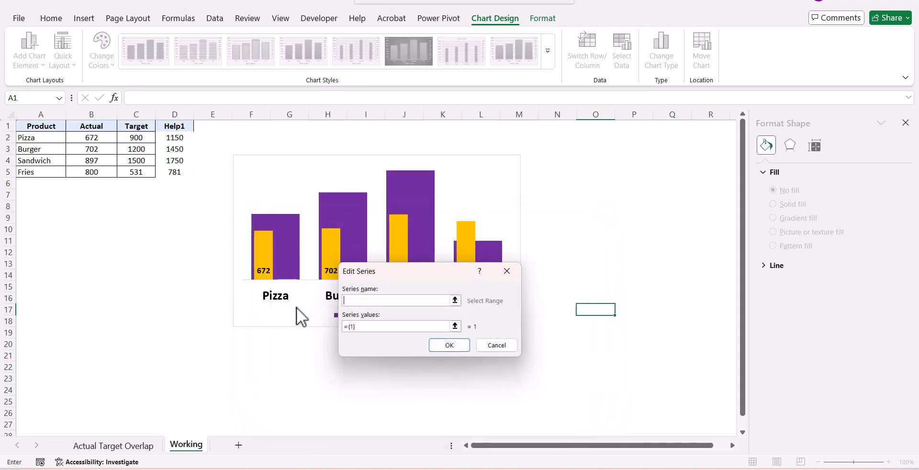
click(182, 126)
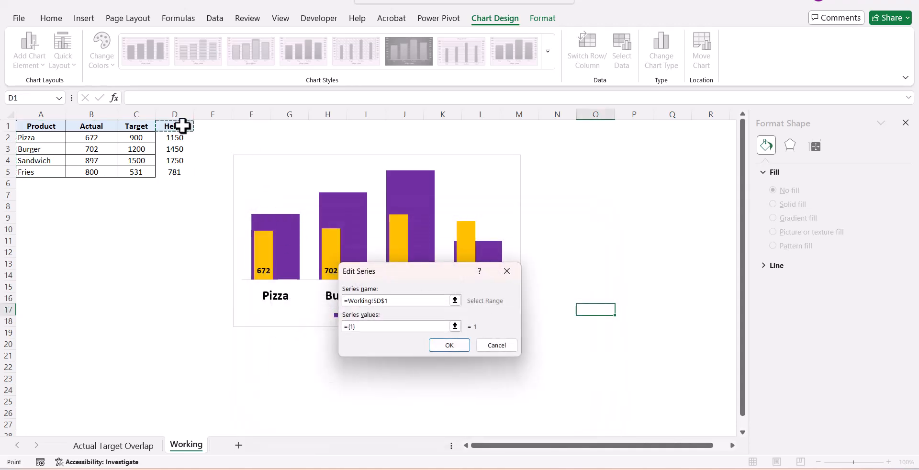
click(456, 326)
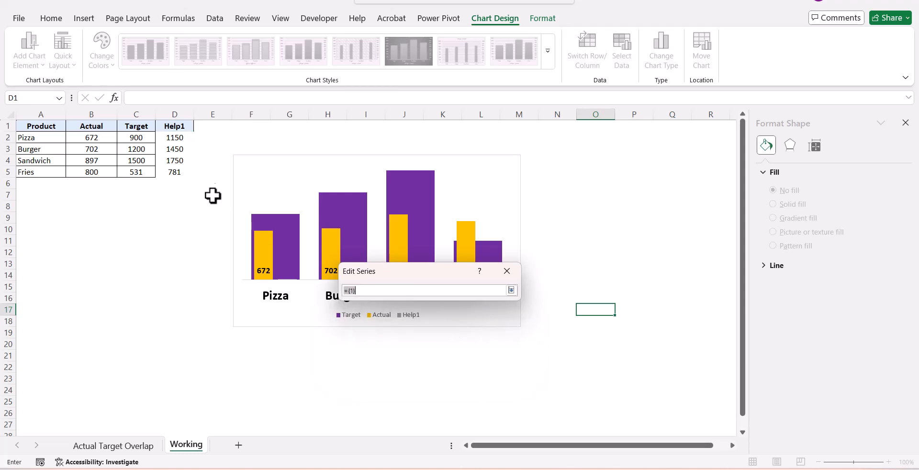
drag(179, 139, 180, 176)
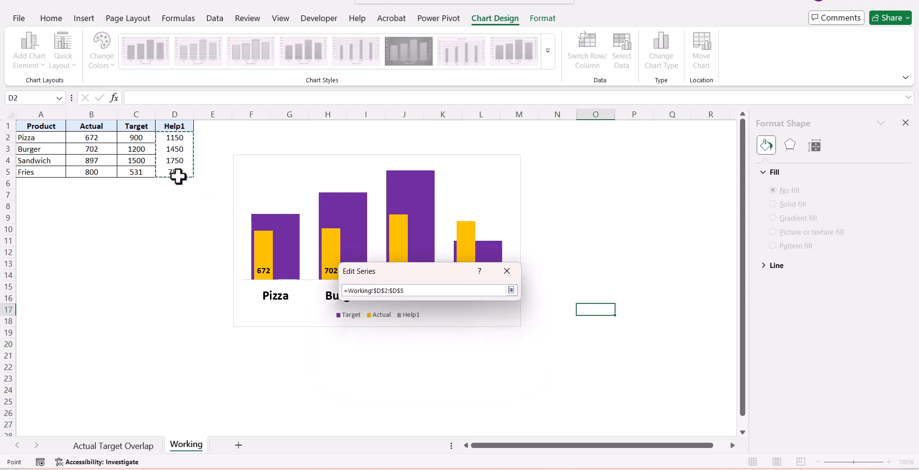
click(512, 291)
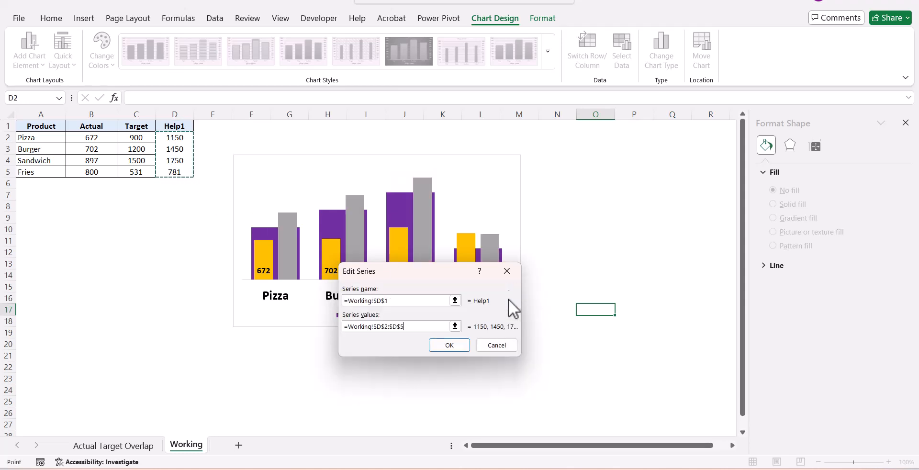
click(454, 346)
click(532, 397)
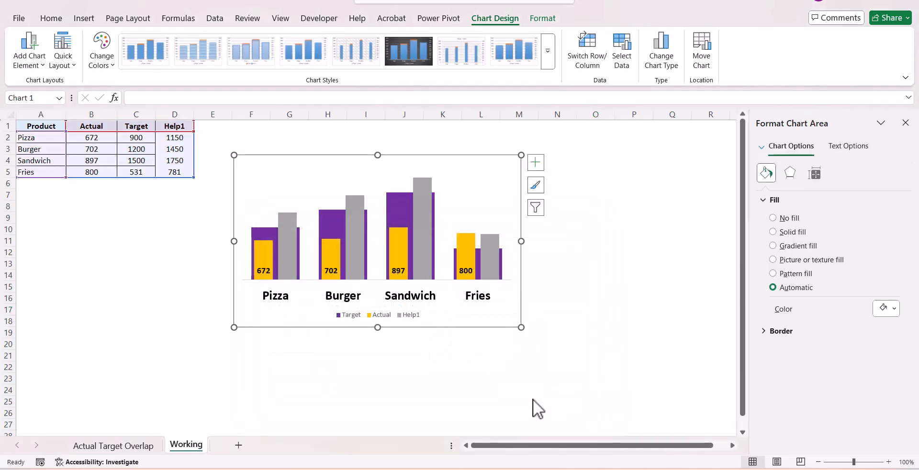
Change the Help1 series to a Scatter chart type within the custom combination.
click(295, 233)
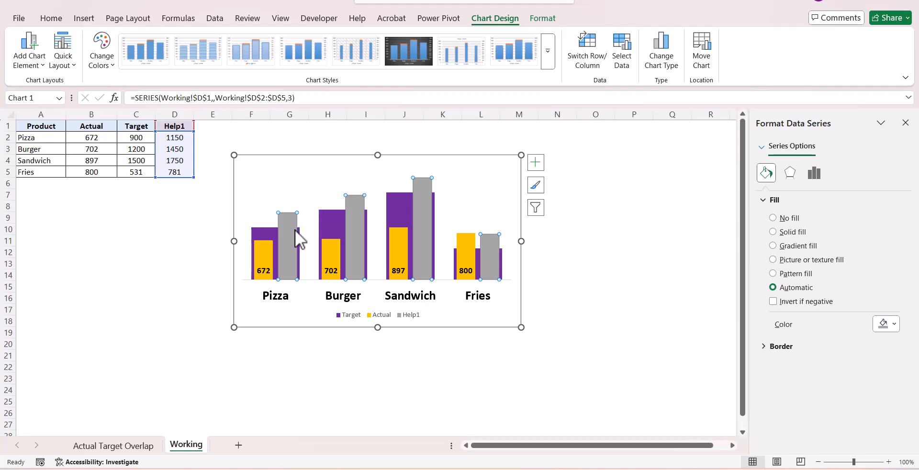
click(667, 49)
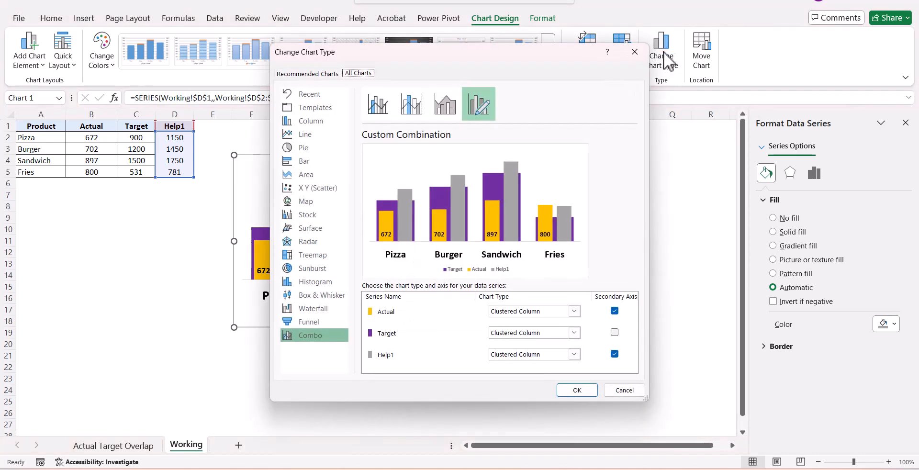
click(551, 357)
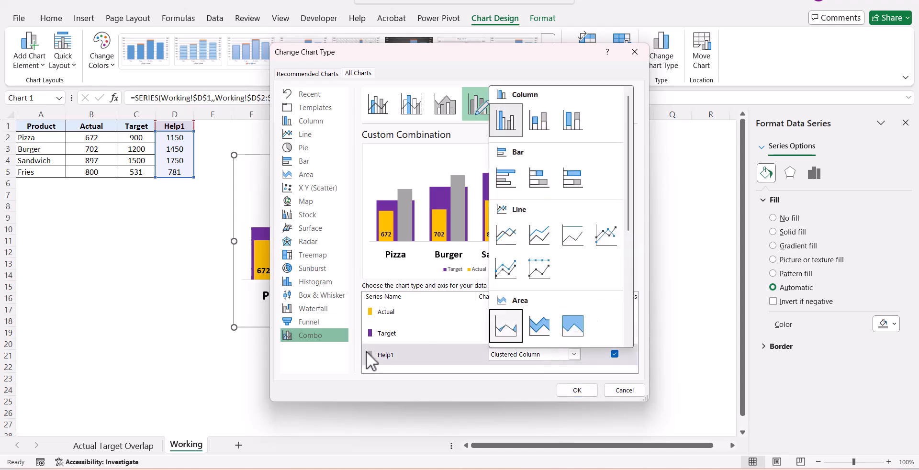
scroll(543, 276, down, 5)
click(506, 240)
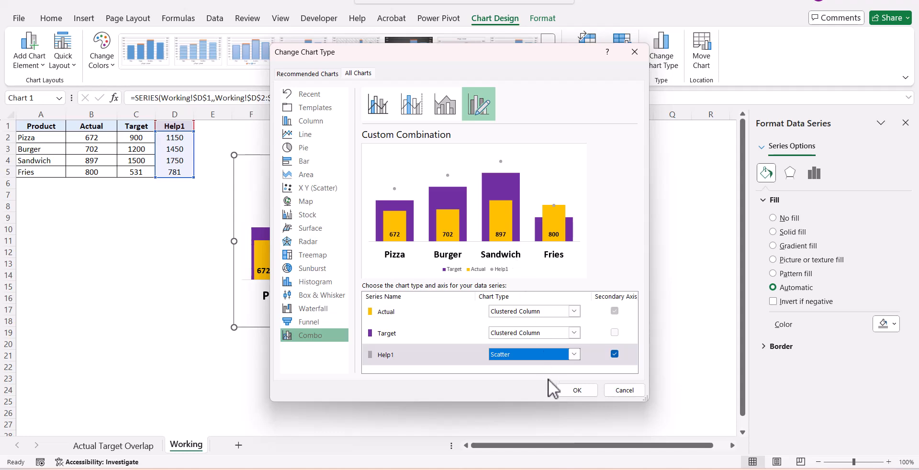
click(569, 390)
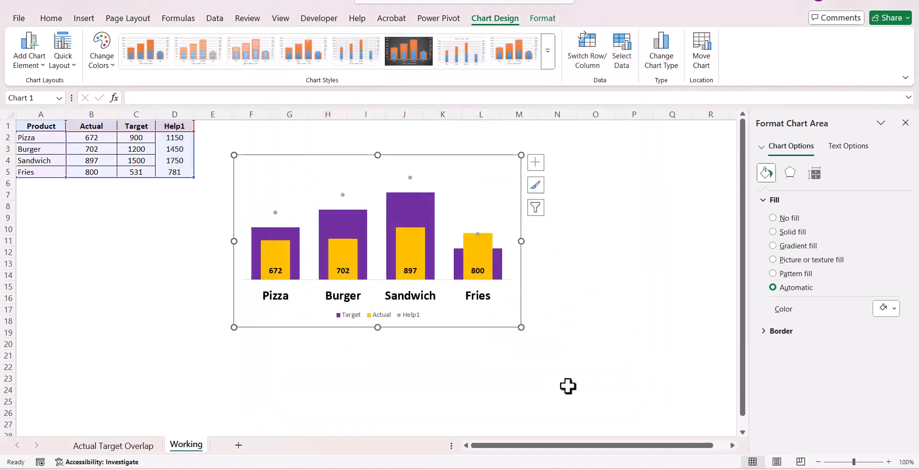
Add data labels to the Help1 scatter points.
click(411, 177)
right_click(410, 177)
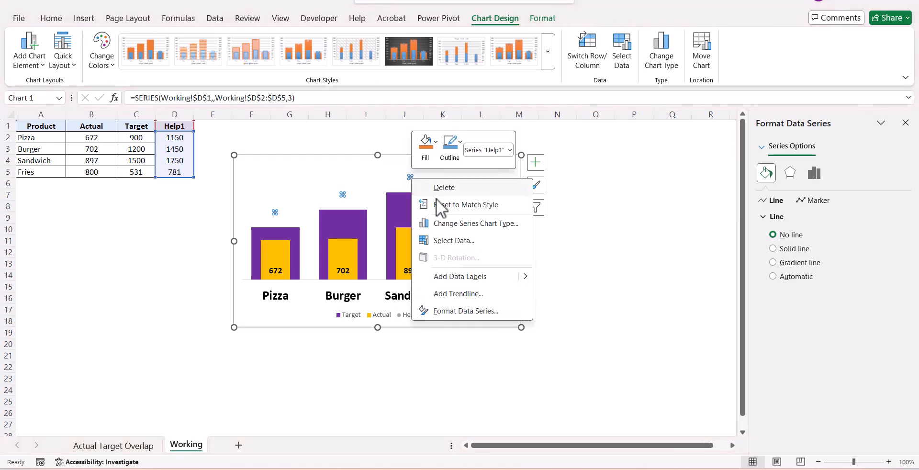
click(461, 277)
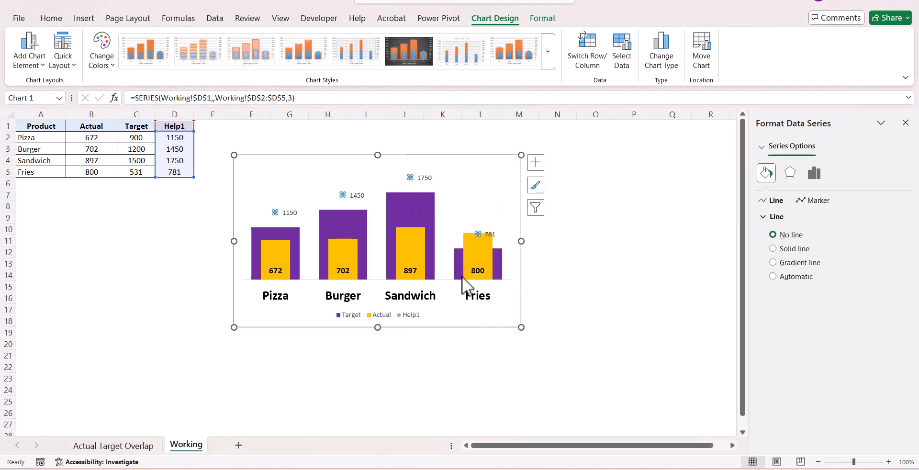
Have the Help1 data labels take their values from the Target cells C2:C5.
click(429, 178)
right_click(430, 178)
click(494, 325)
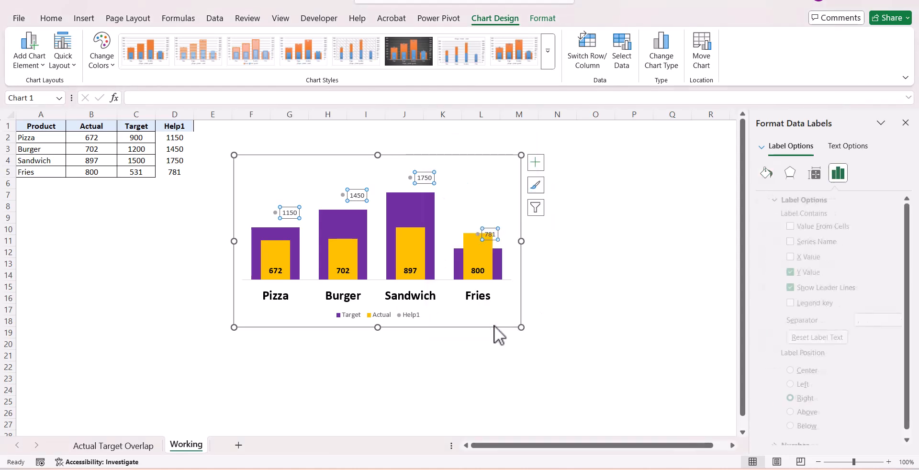
click(779, 227)
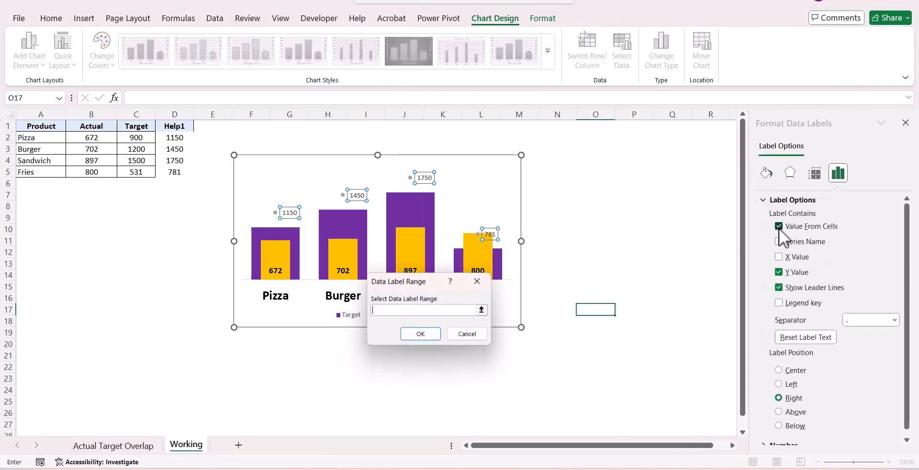
drag(137, 138, 138, 171)
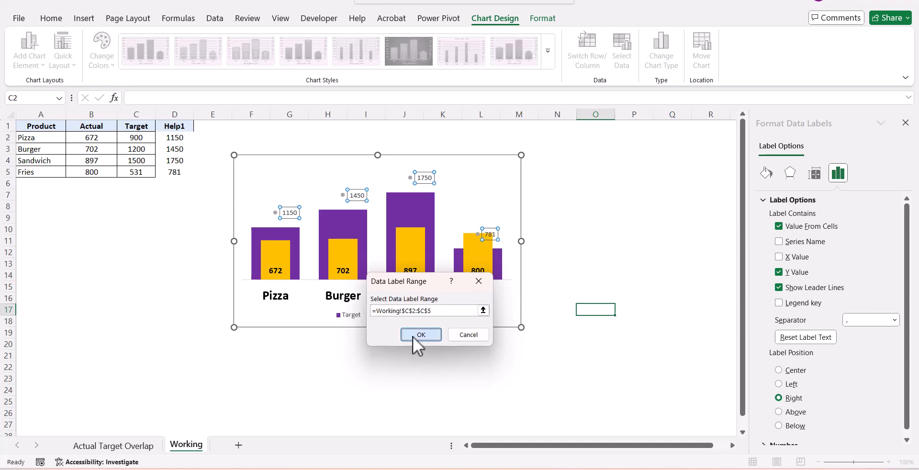
click(413, 335)
Turn off Y Value and leader lines for the Help1 data labels and position them Above.
click(780, 281)
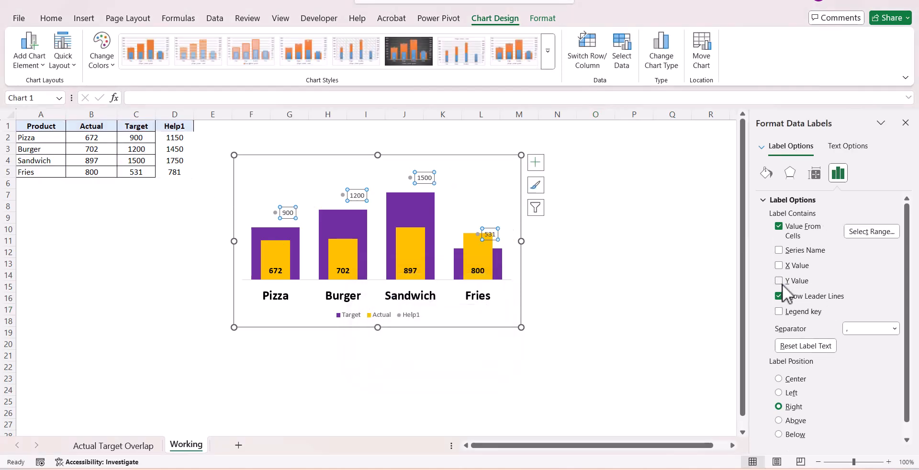
click(781, 298)
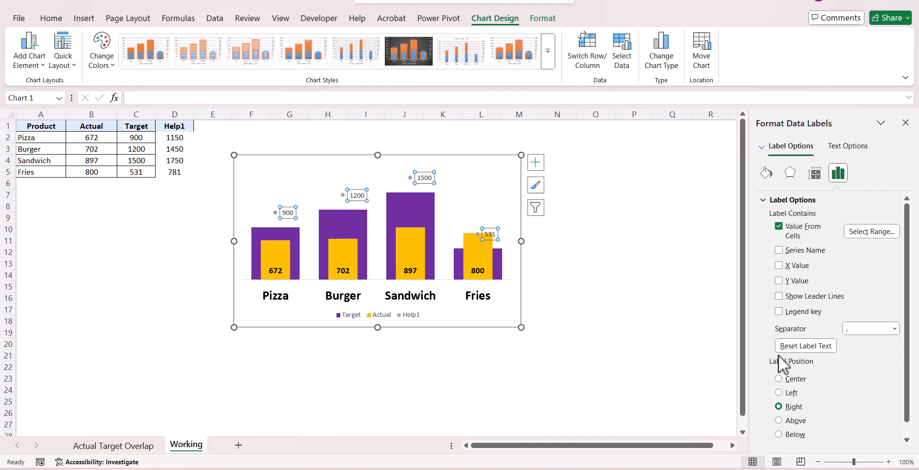
click(780, 421)
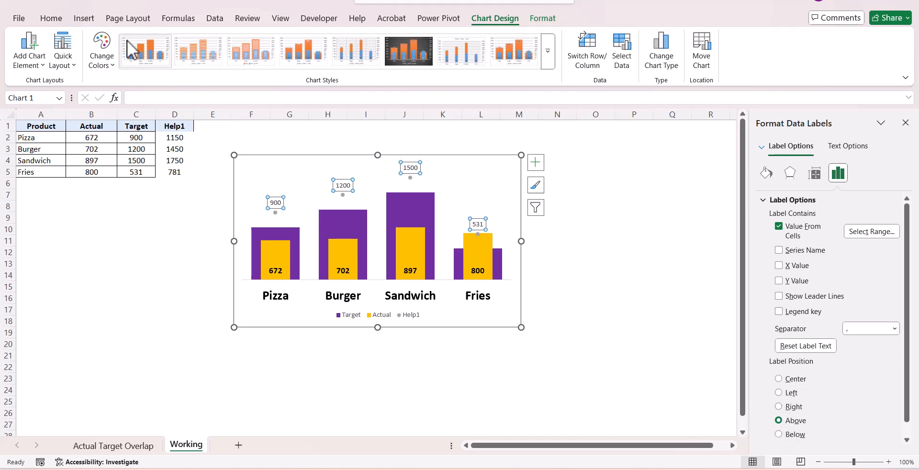
Make the Help1 data labels bold and enlarge their font to 10.5 points.
click(63, 20)
click(81, 59)
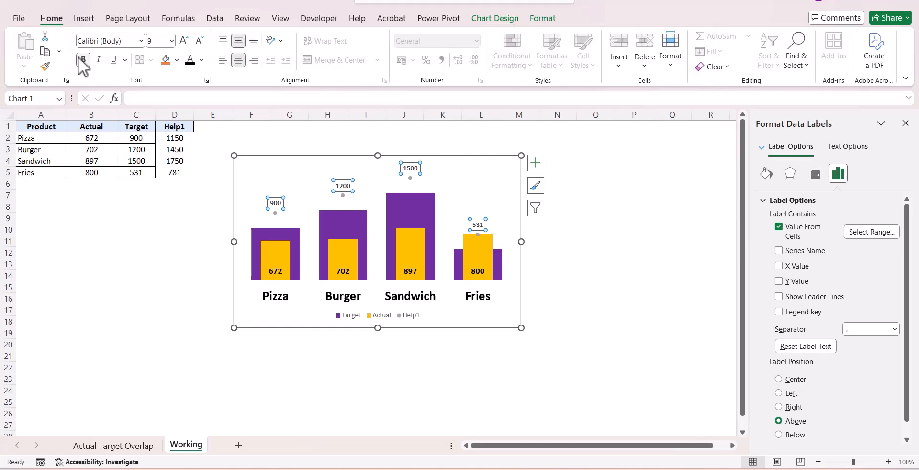
click(184, 40)
click(184, 40)
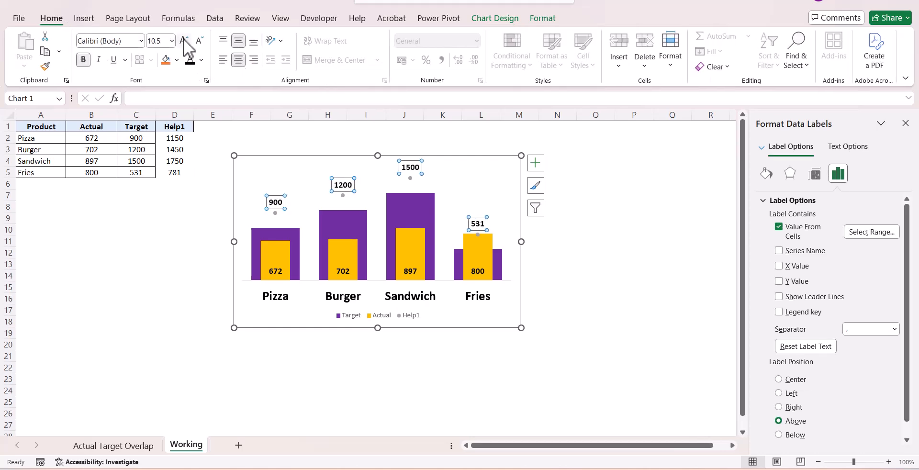
click(585, 253)
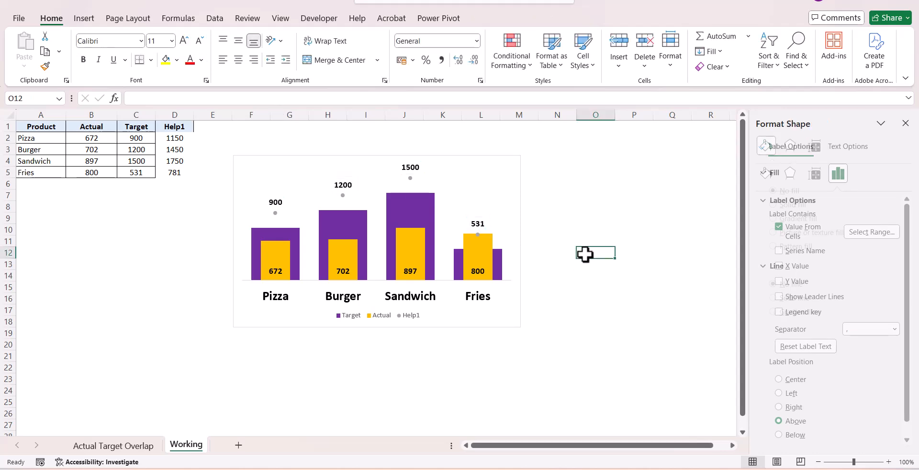
Hide the Help1 scatter points by setting their marker option to None.
click(342, 196)
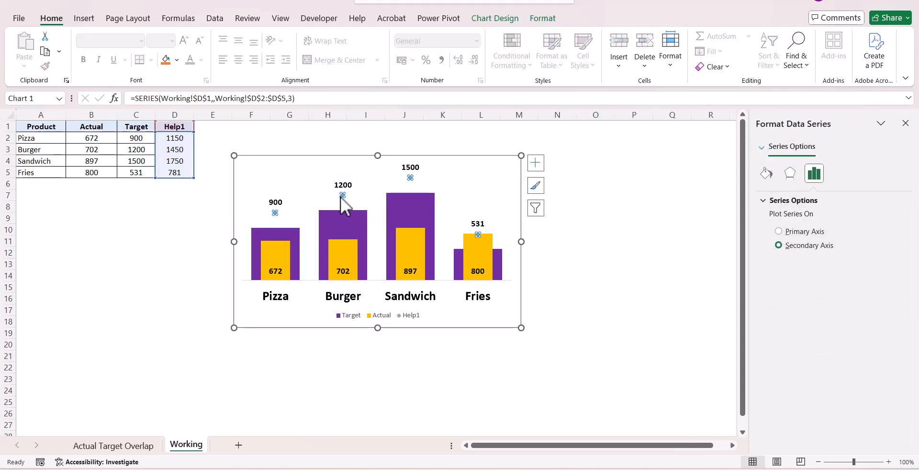
click(767, 175)
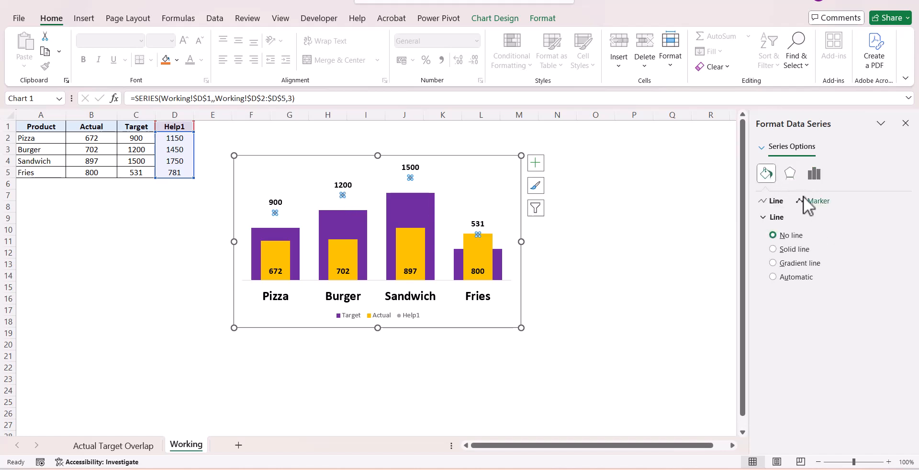
click(809, 204)
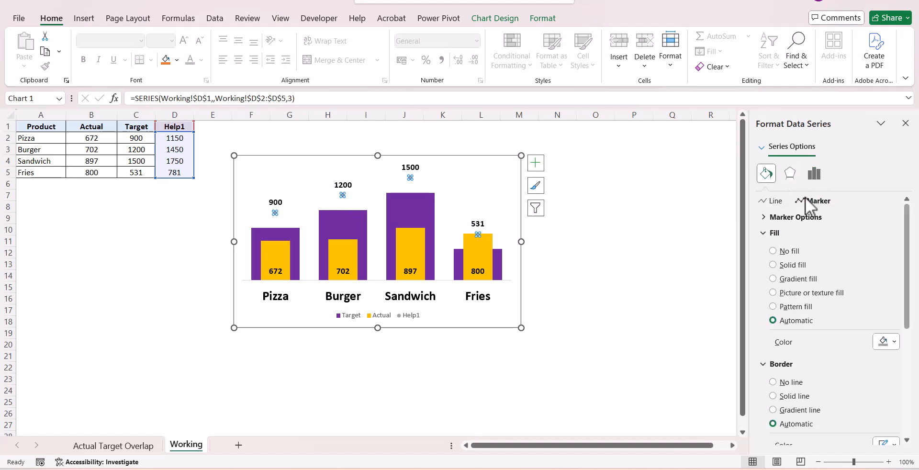
click(765, 218)
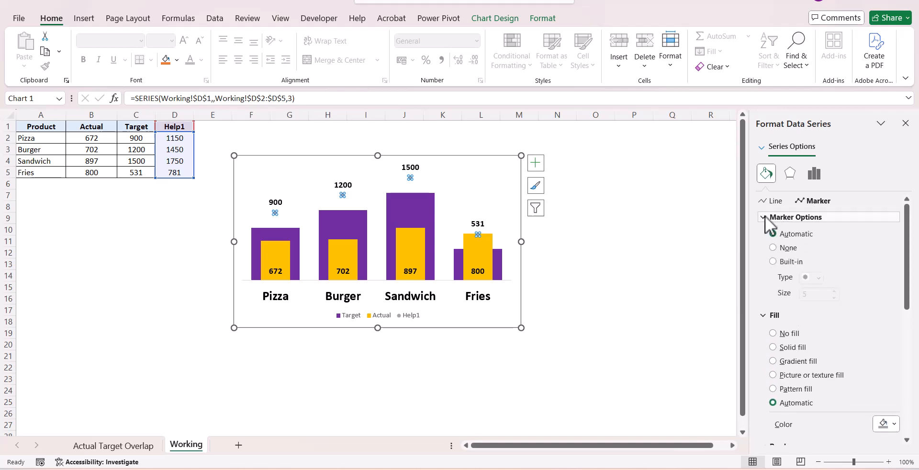
click(773, 248)
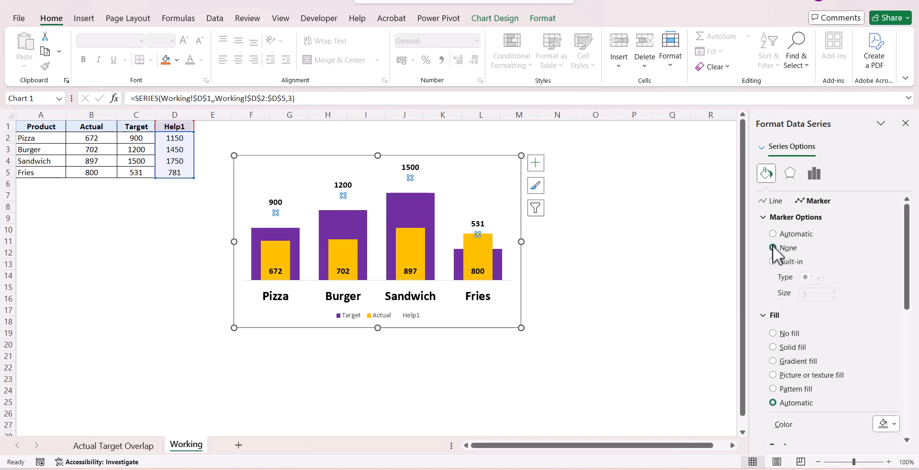
click(686, 256)
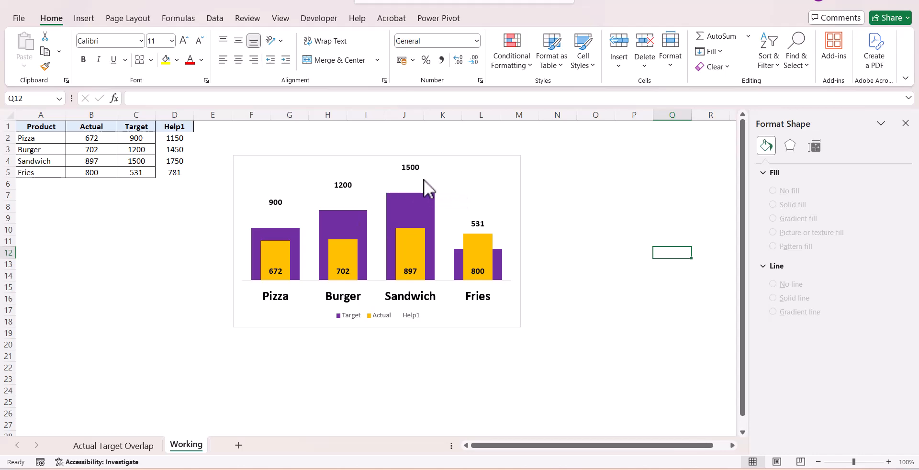
Delete the Help1 entry from the chart legend.
click(409, 316)
click(409, 316)
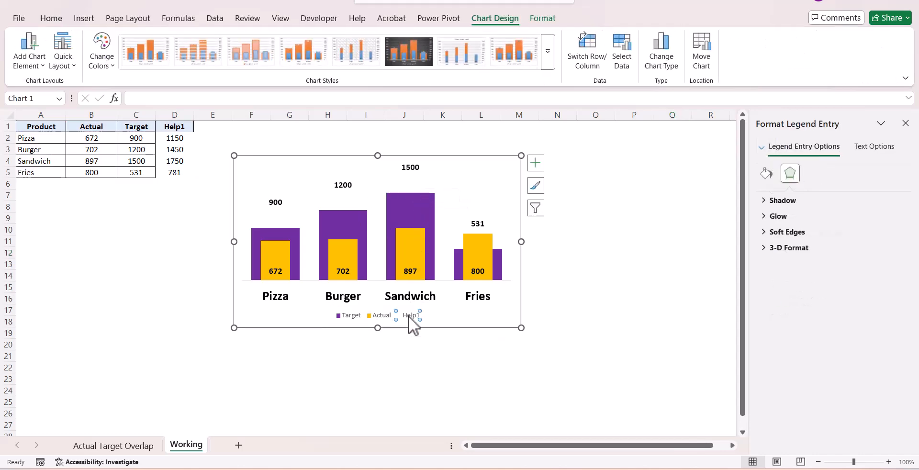
key(Delete)
Make the chart legend text bold and enlarge it to 12 points.
click(407, 315)
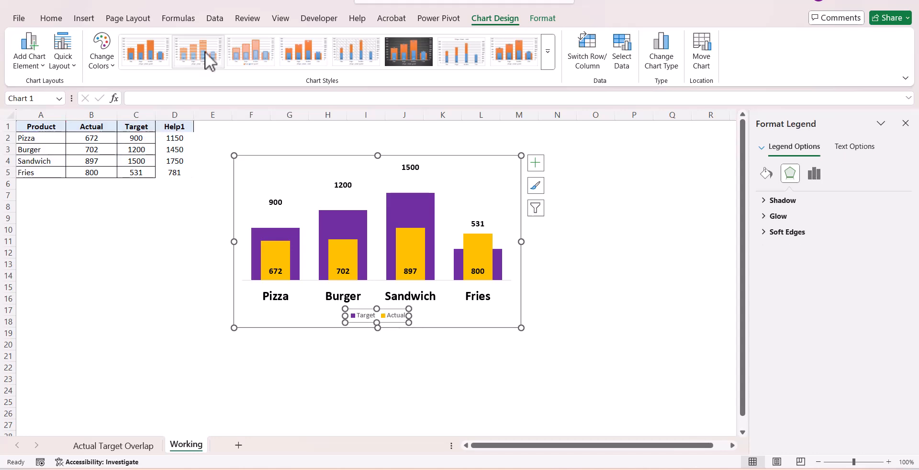
click(53, 19)
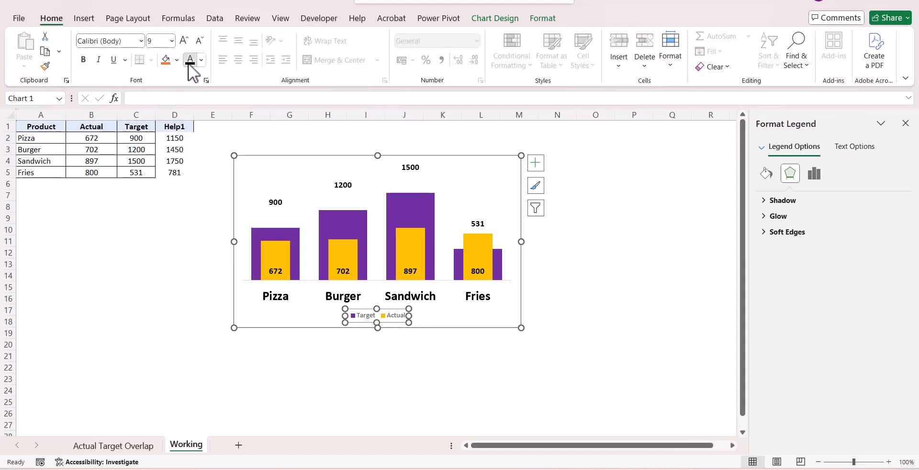
click(83, 59)
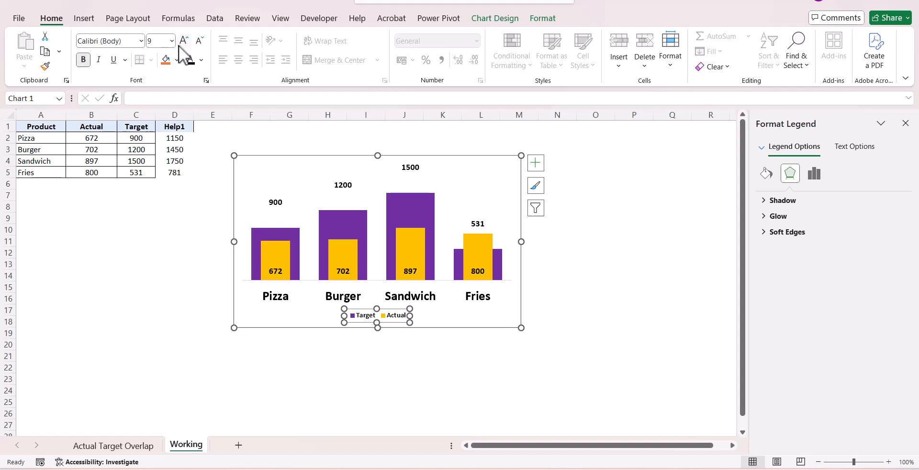
click(184, 40)
click(183, 40)
click(184, 41)
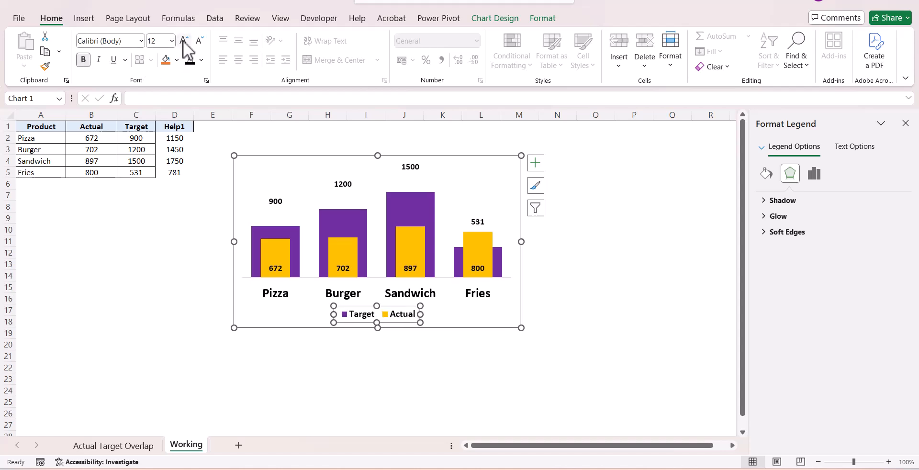
click(139, 217)
Change the Actual values to 1000 for Pizza and 1500 for Burger to test the chart.
click(108, 138)
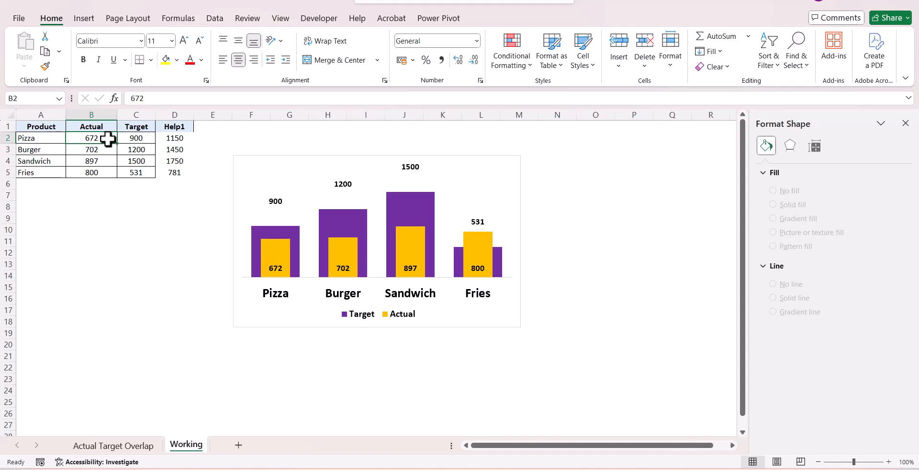
text(1000)
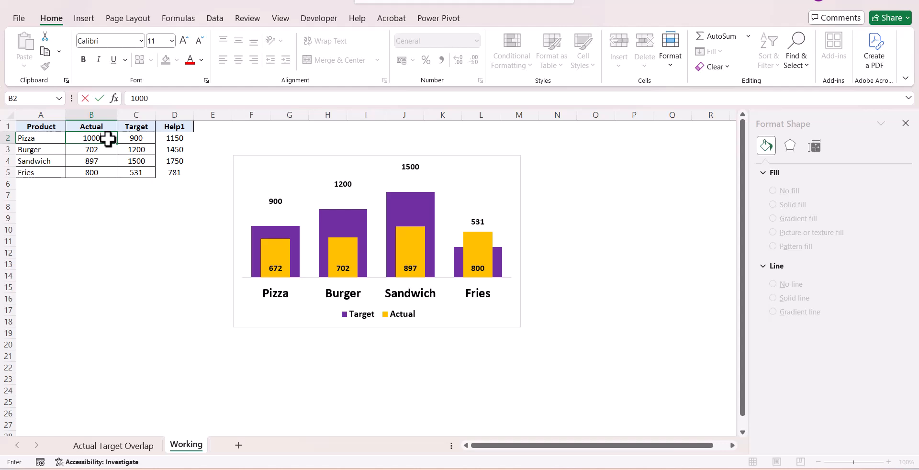
key(Return)
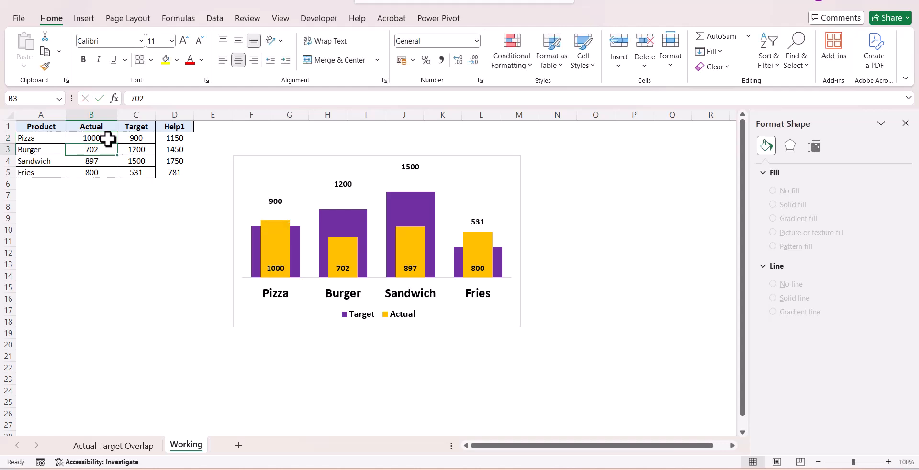
mouse_move(357, 251)
text(1500)
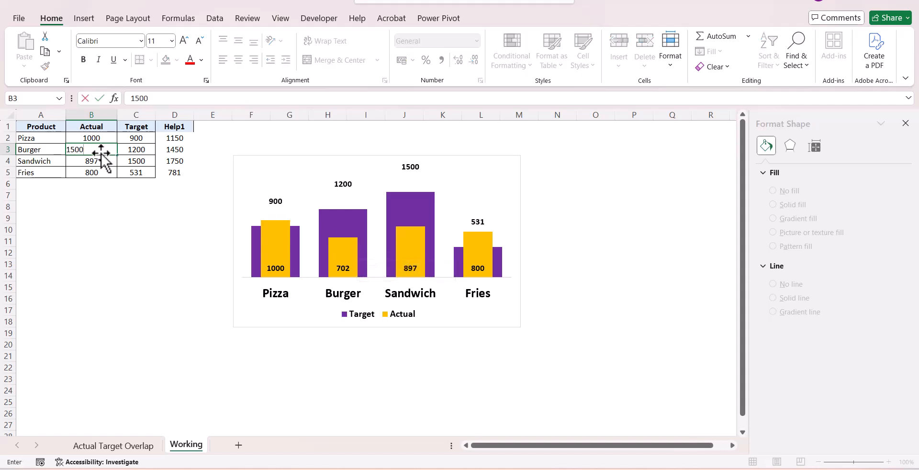
key(Return)
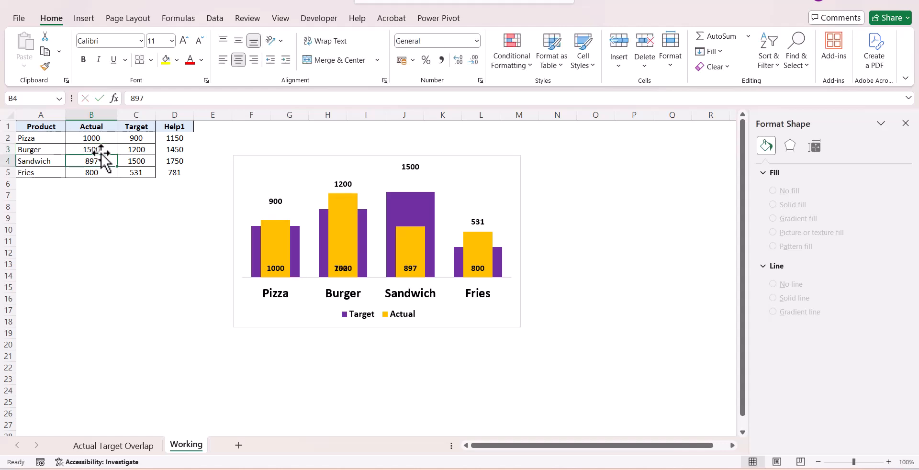